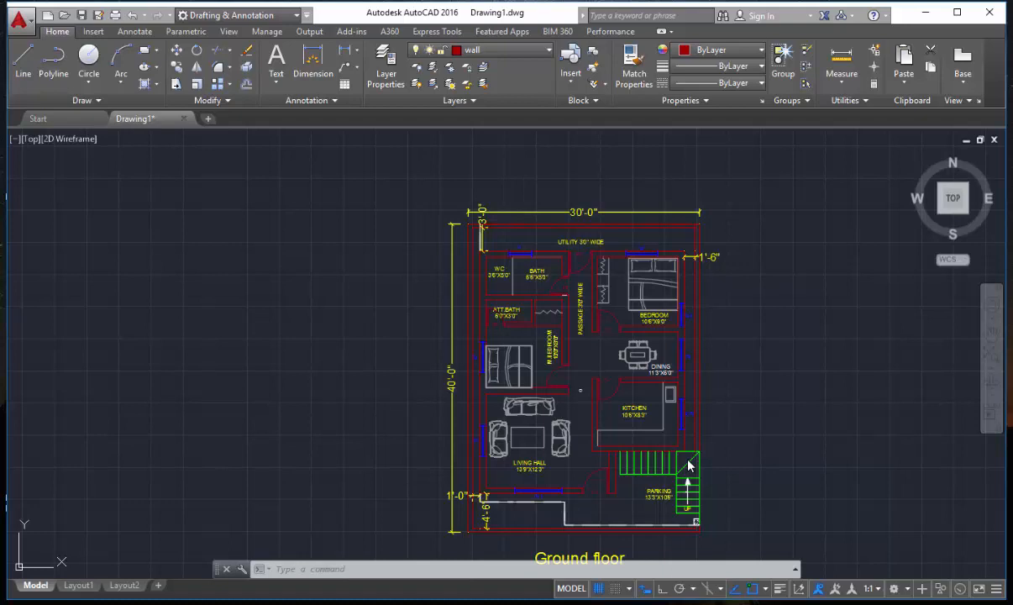
Step: Examine the room layout, labels and dimensions of the ground floor plan and the current layer
middle_drag(688, 464, 693, 476)
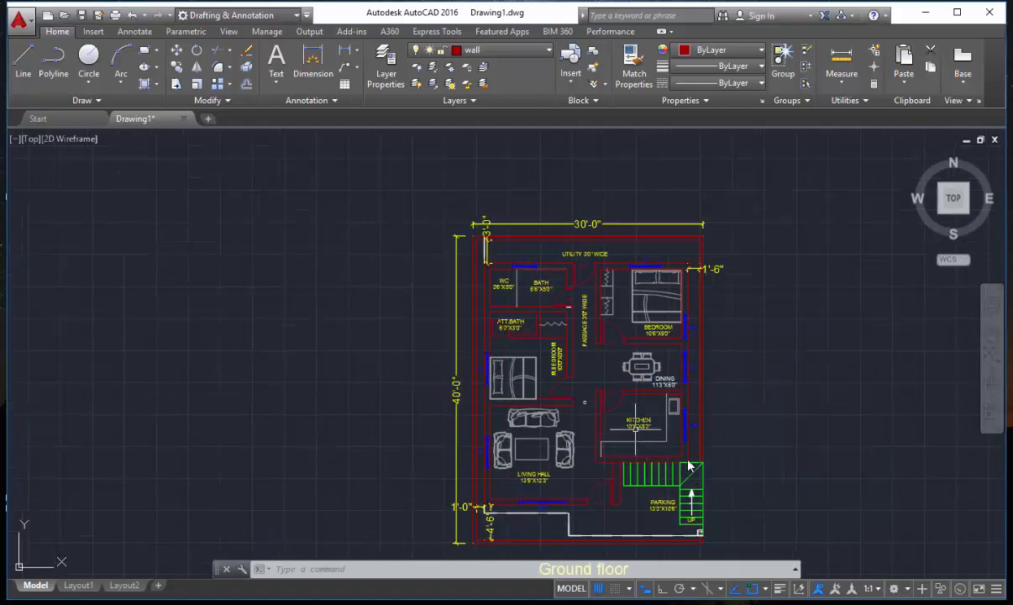
middle_drag(636, 444, 636, 437)
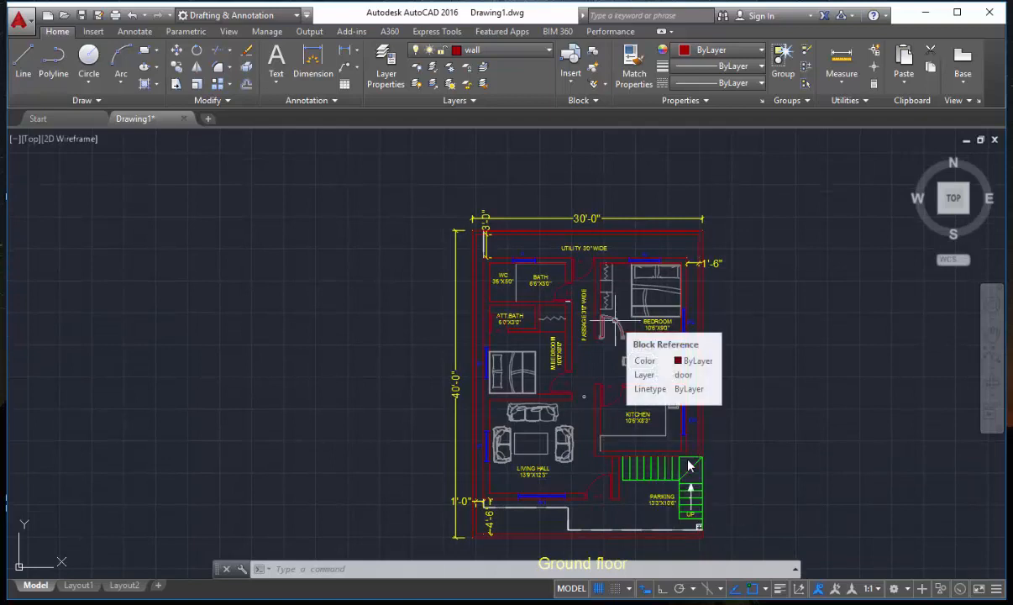
middle_drag(579, 478, 579, 458)
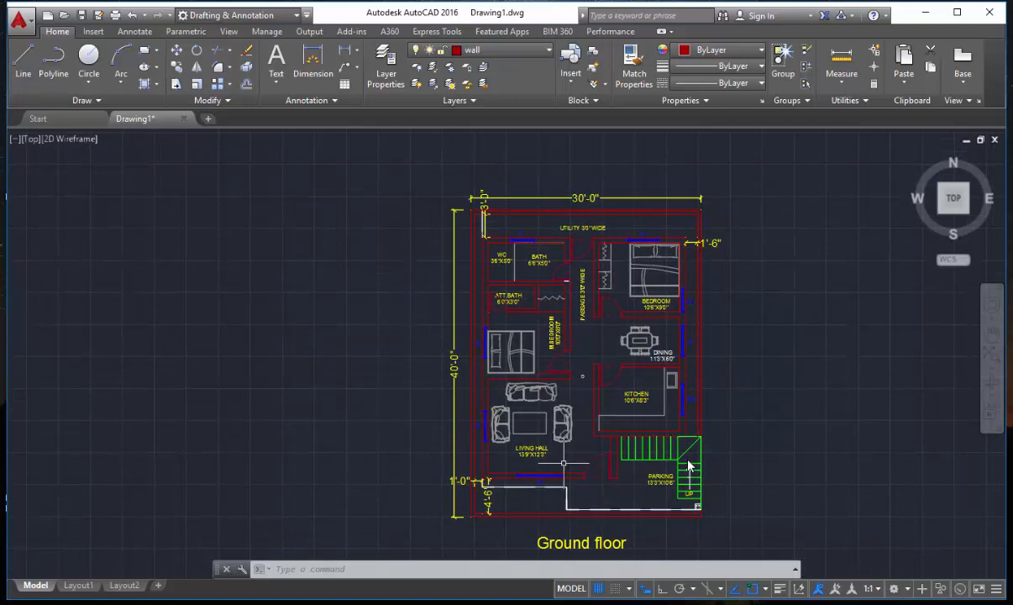
scroll(566, 459, up, 2)
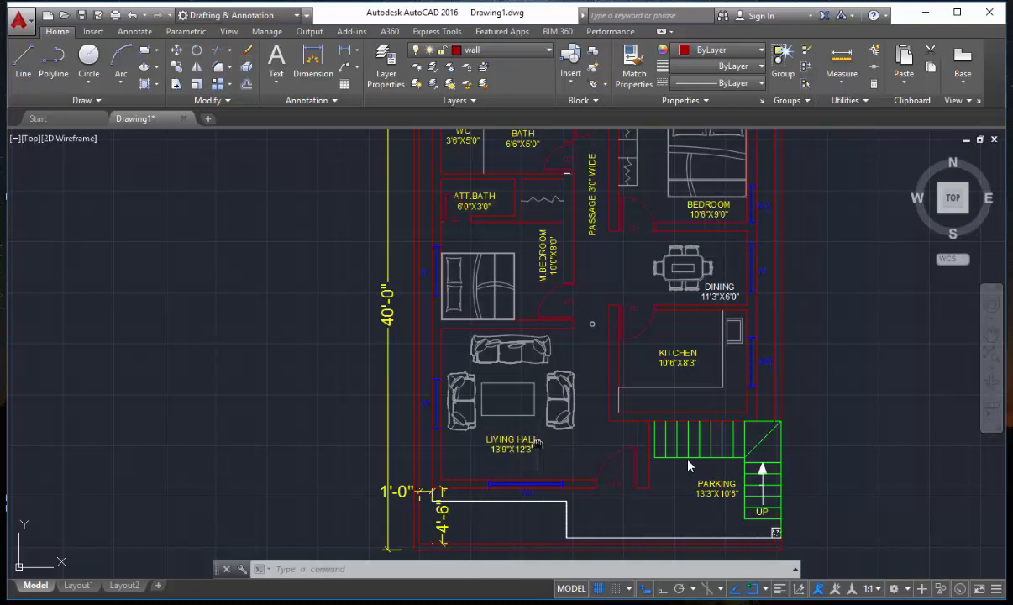
middle_drag(538, 447, 546, 456)
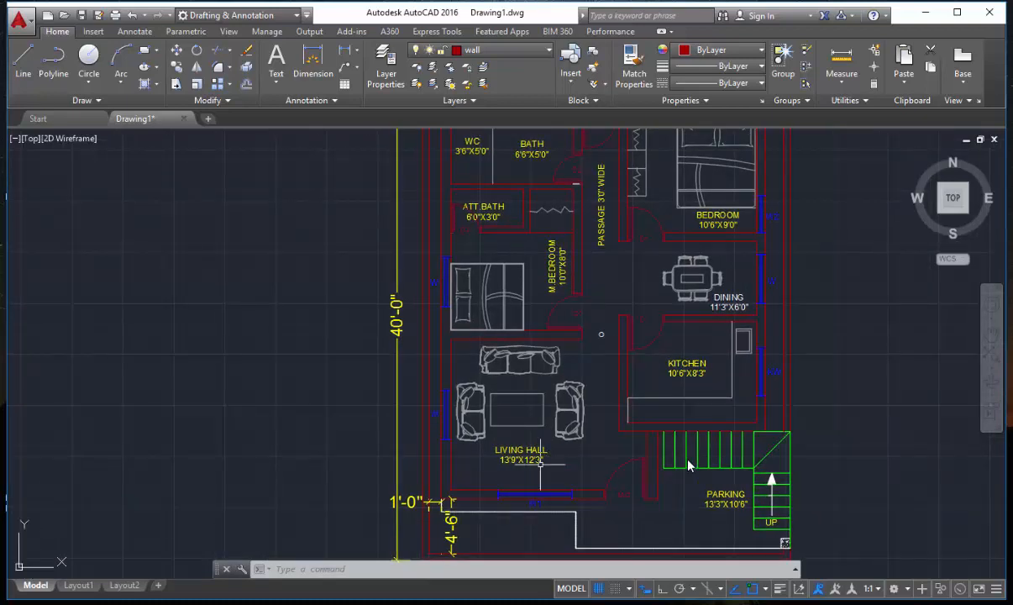
middle_drag(476, 434, 476, 444)
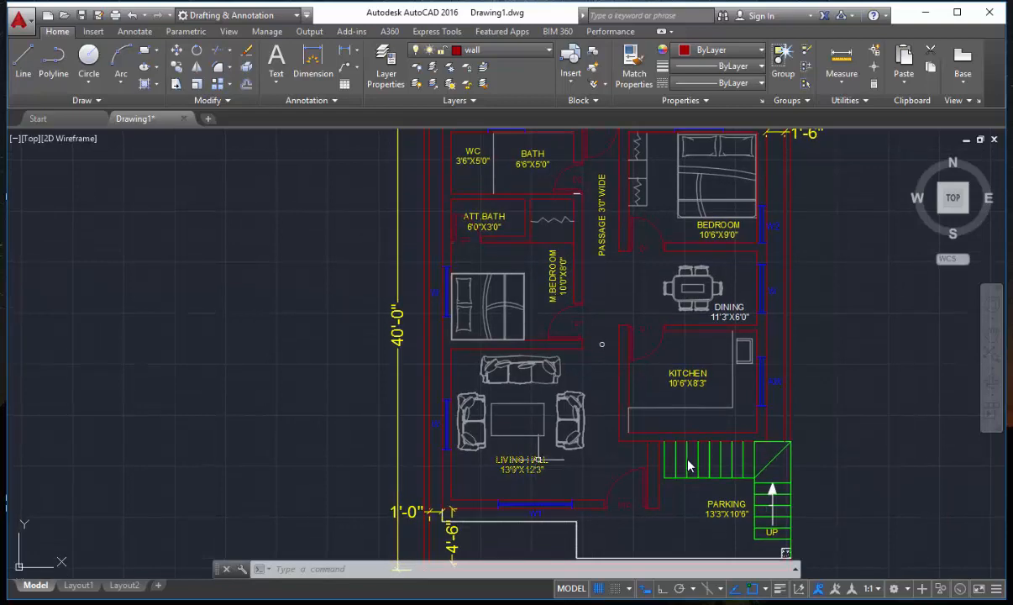
middle_drag(710, 434, 688, 466)
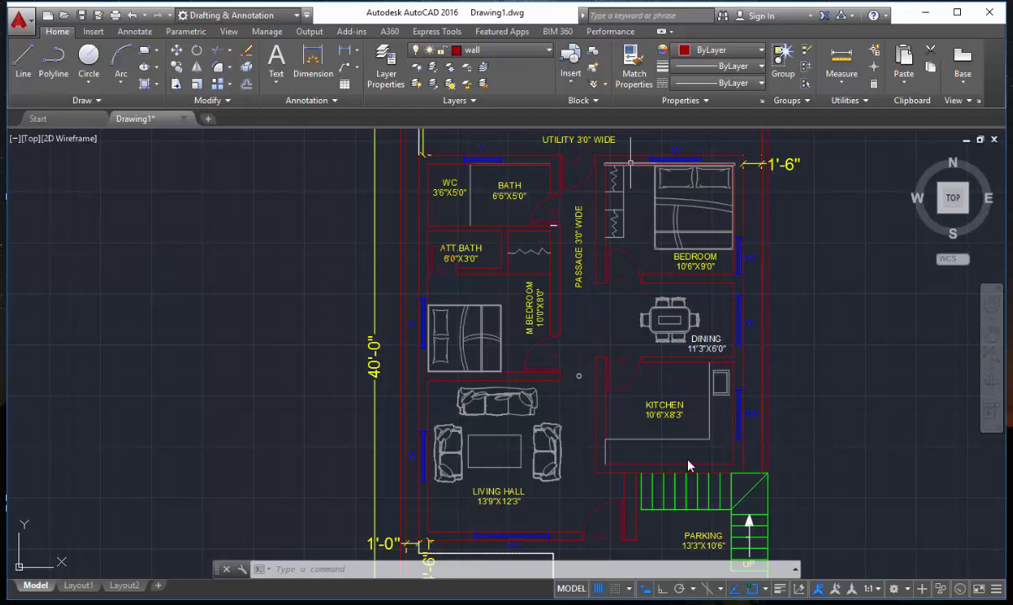
click(509, 51)
click(509, 50)
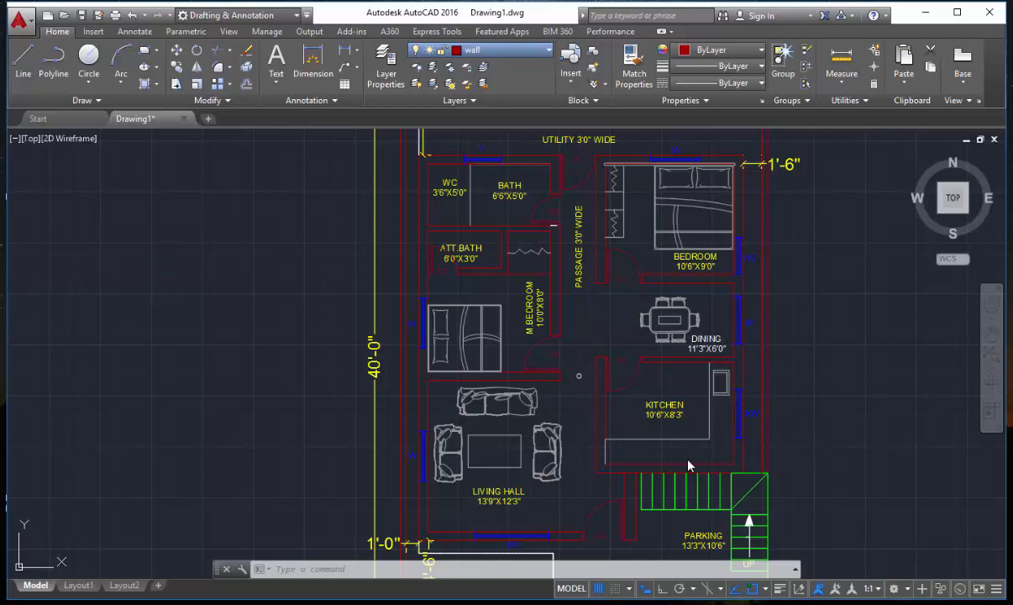
scroll(688, 465, down, 2)
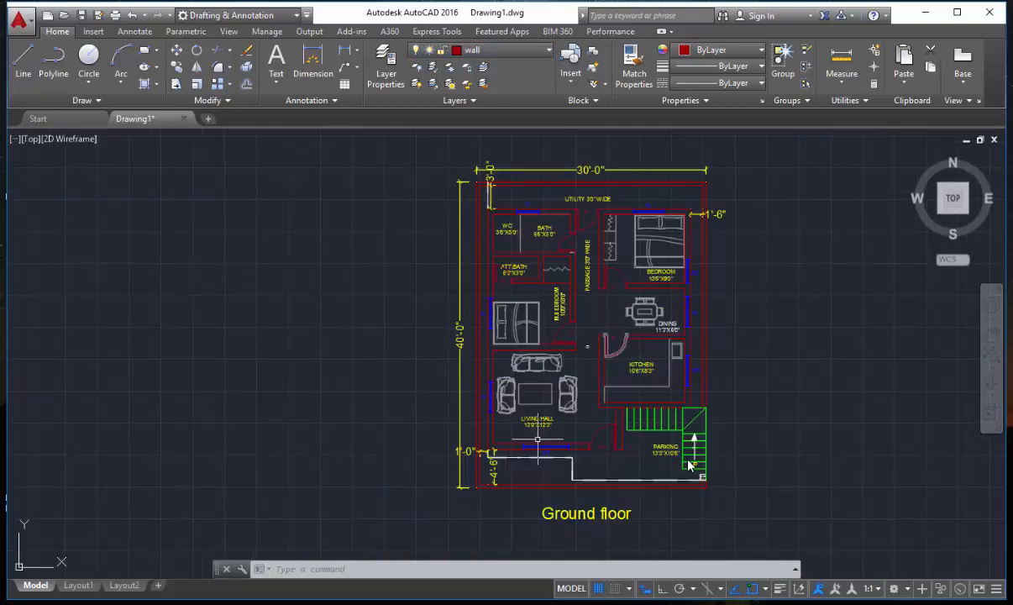
Step: Select the LIVING HALL label and extend the selection to all similar text objects
scroll(688, 466, up, 2)
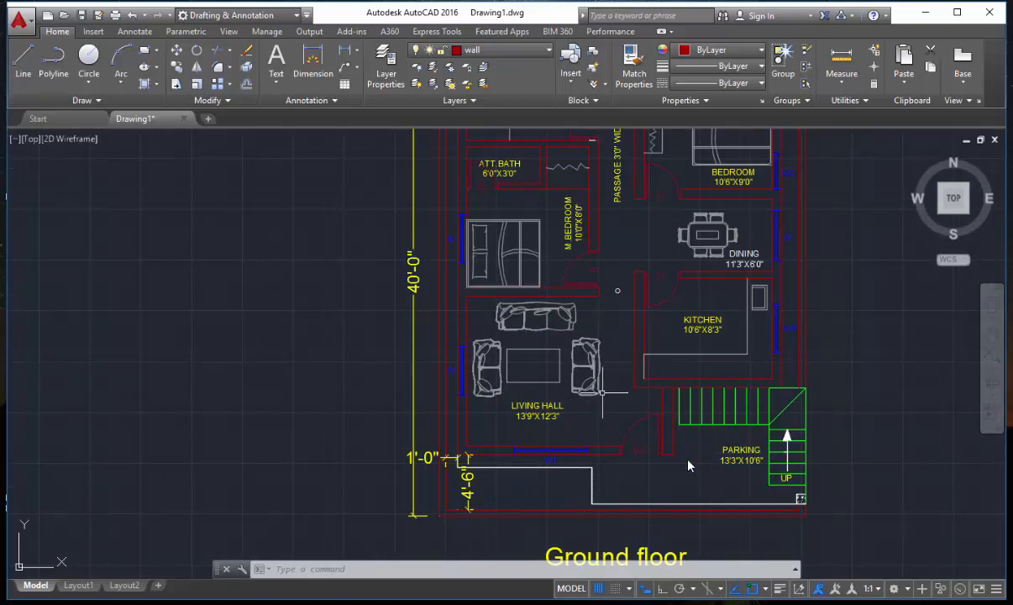
scroll(543, 406, up, 2)
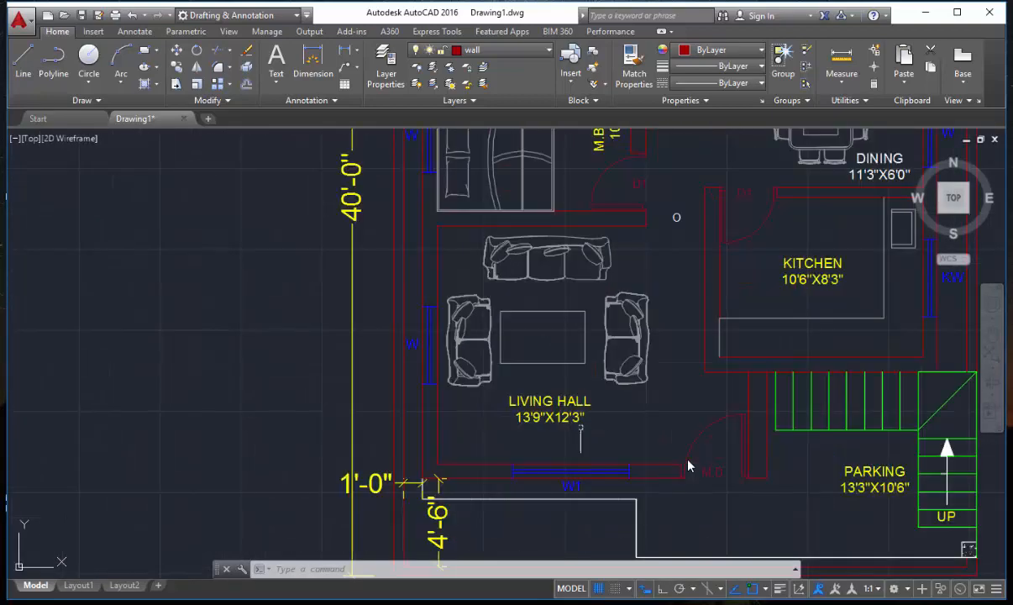
click(587, 433)
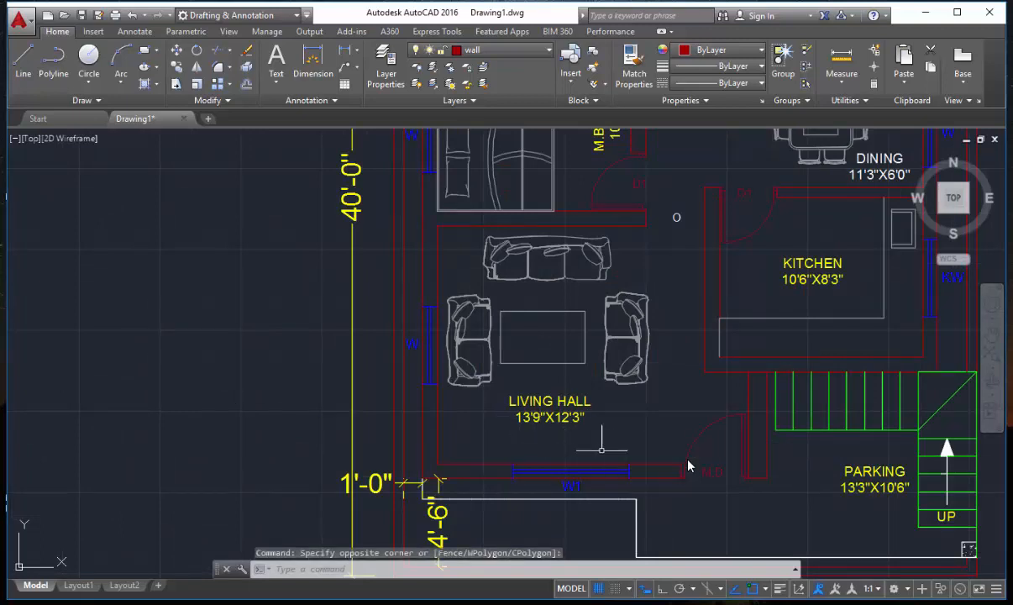
click(553, 398)
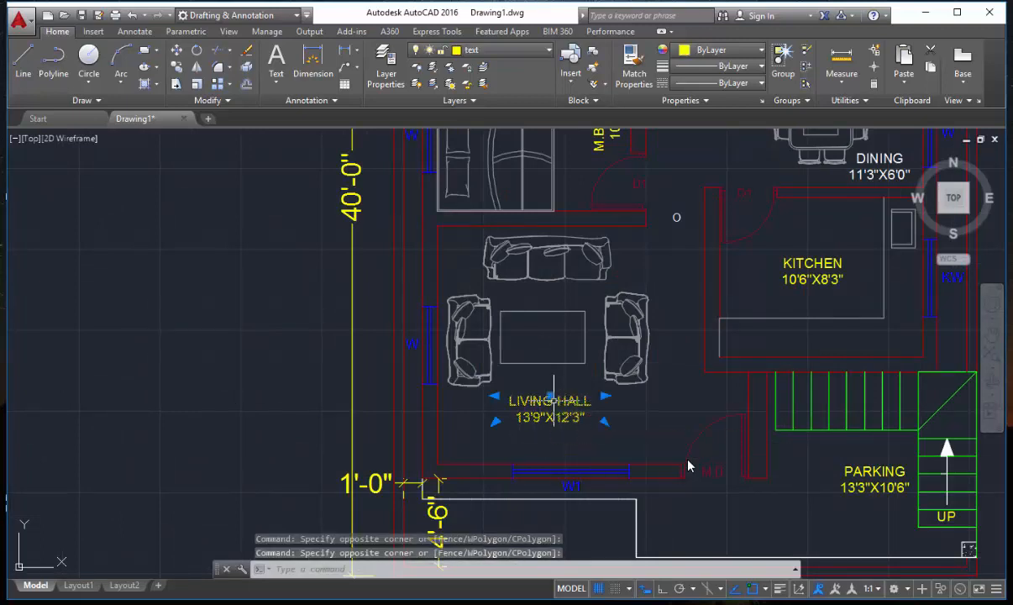
right_click(553, 401)
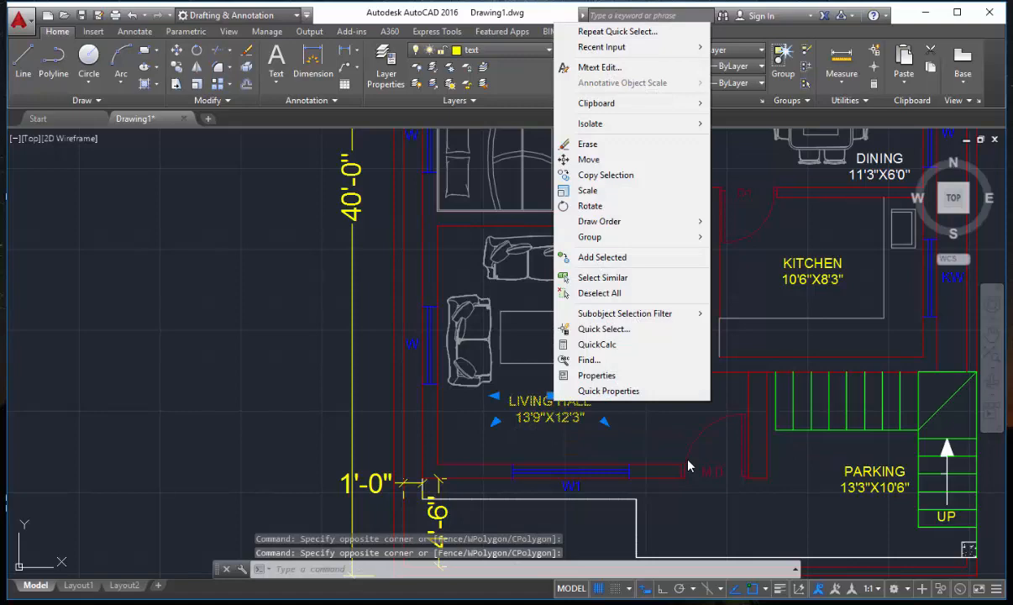
click(602, 277)
Step: Examine which room labels across the floor plan are included in the selection, and clear the selection
scroll(622, 376, down, 4)
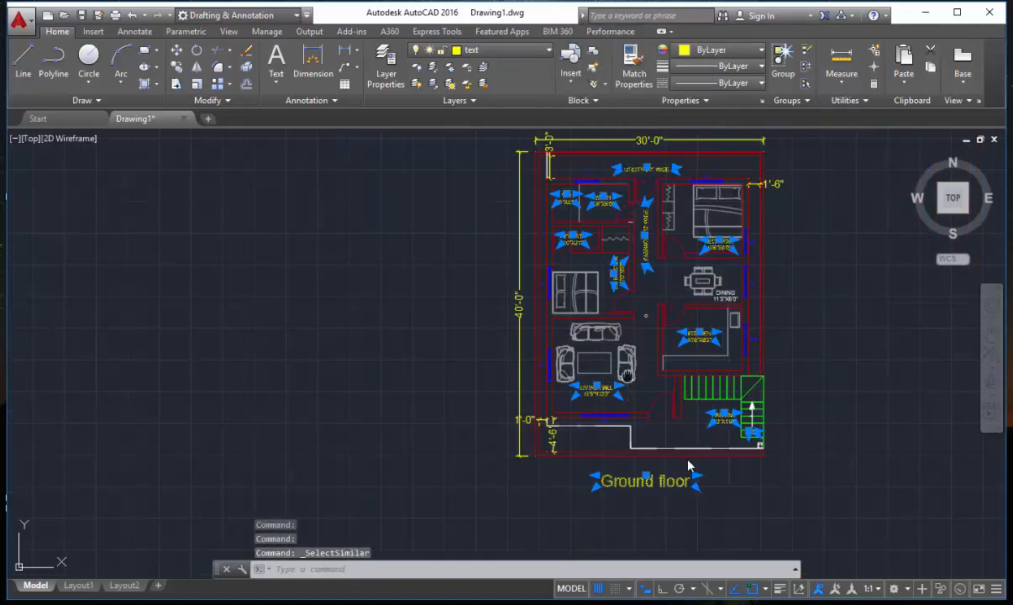
mouse_move(647, 298)
middle_down()
mouse_move(629, 373)
mouse_move(631, 393)
mouse_move(653, 390)
mouse_move(629, 320)
middle_up()
scroll(645, 317, up, 2)
scroll(652, 391, up, 2)
scroll(657, 416, down, 2)
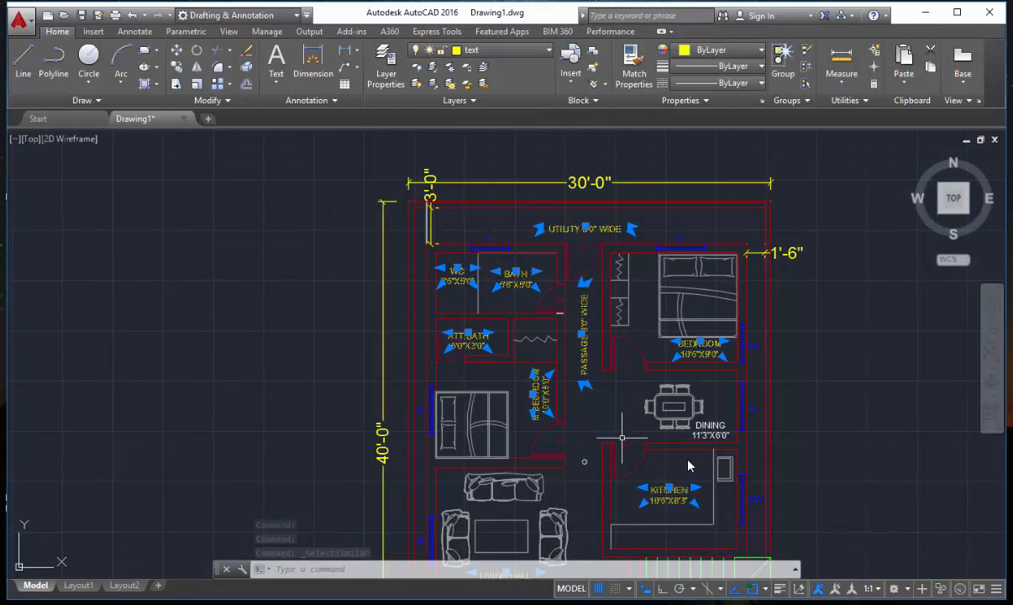
middle_drag(622, 436, 624, 366)
middle_drag(664, 453, 623, 363)
middle_drag(611, 457, 597, 428)
scroll(546, 404, up, 2)
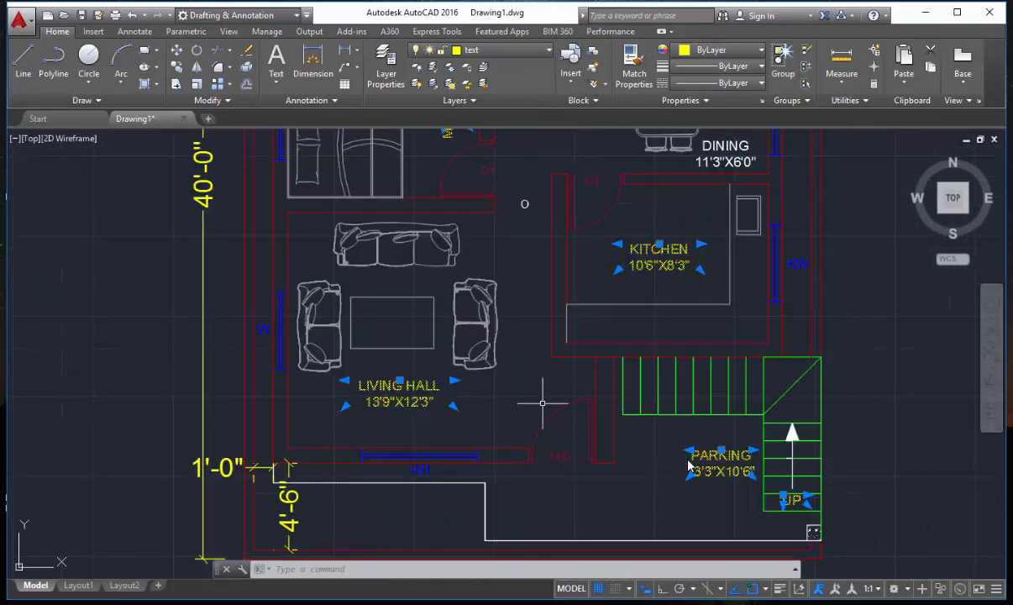
scroll(543, 403, down, 2)
middle_drag(664, 236, 676, 397)
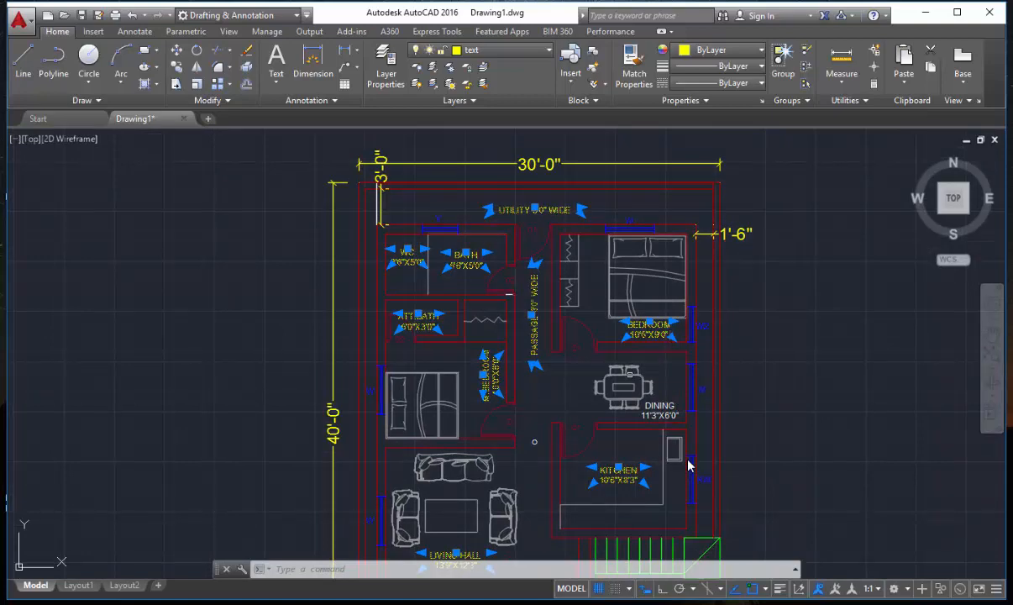
middle_drag(423, 410, 463, 364)
scroll(385, 395, down, 2)
middle_drag(385, 394, 384, 411)
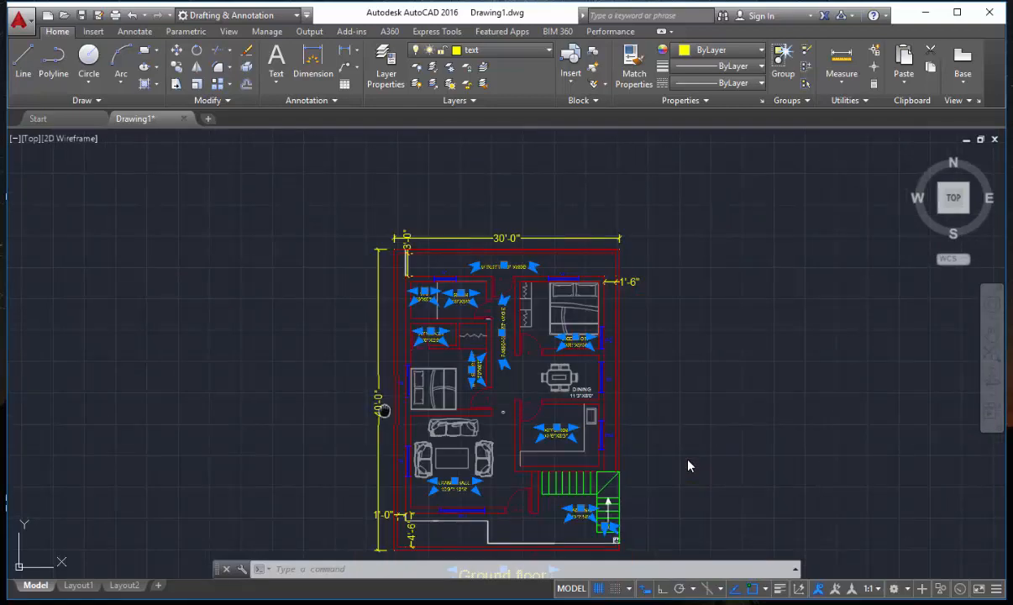
scroll(454, 544, up, 2)
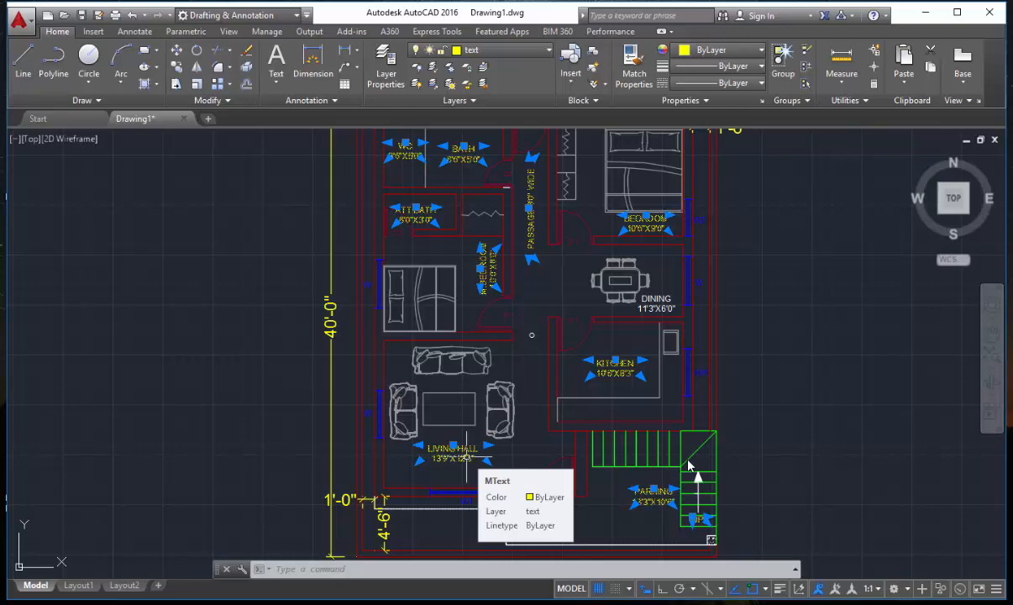
middle_drag(507, 360, 555, 523)
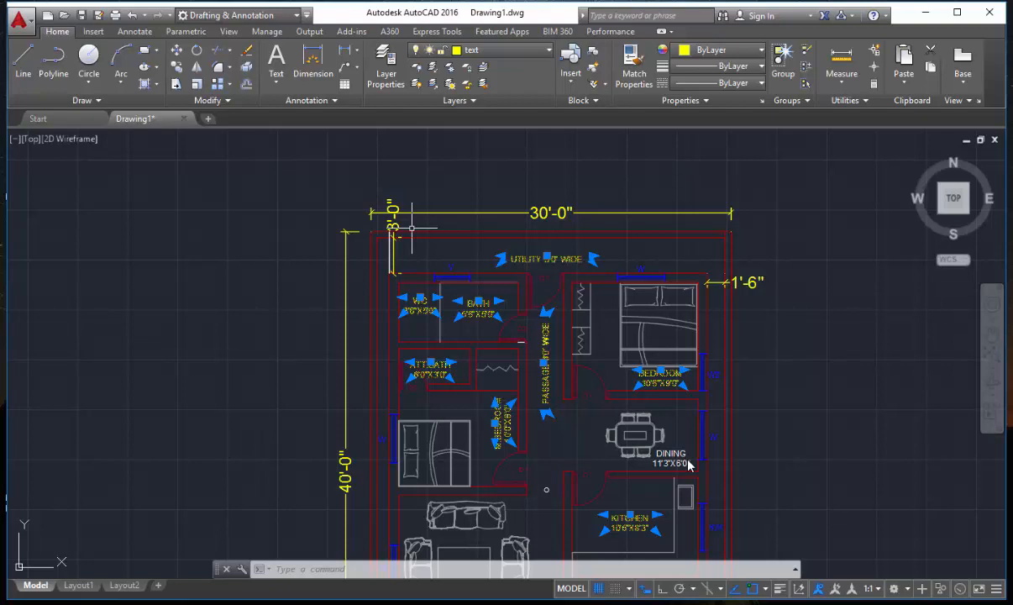
key(Escape)
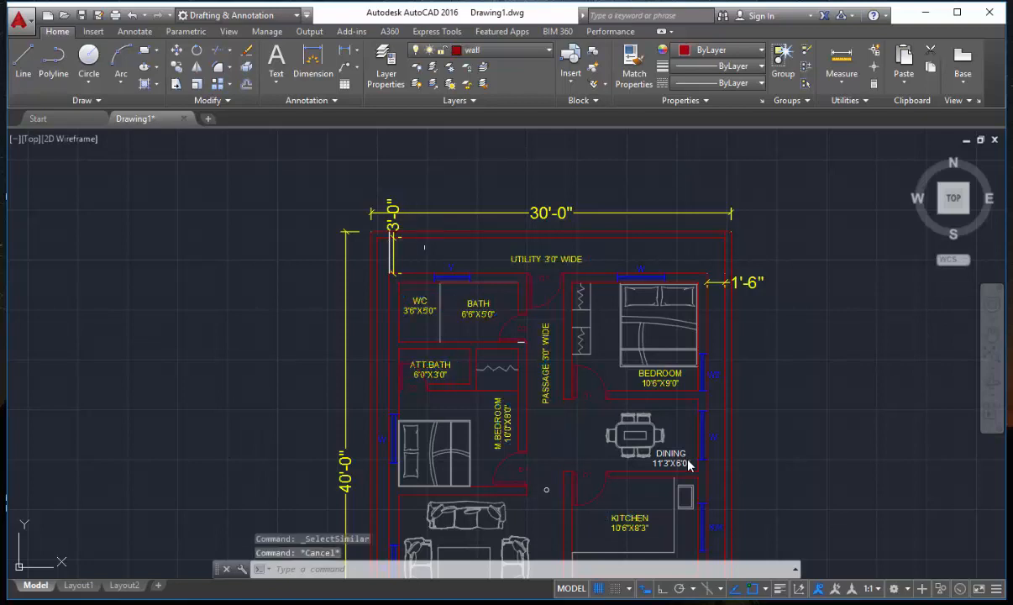
scroll(488, 281, down, 2)
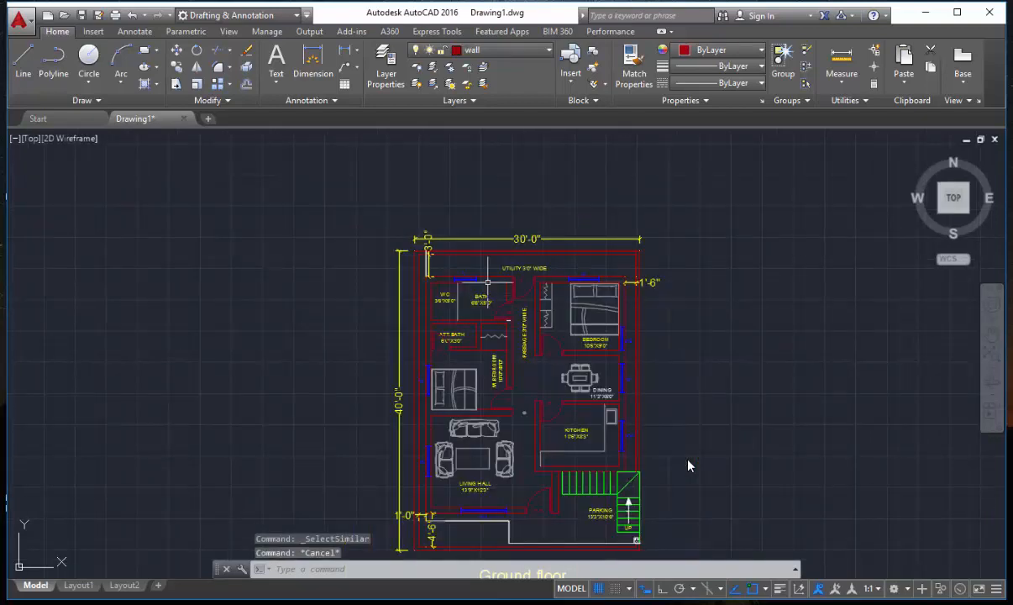
scroll(486, 504, up, 4)
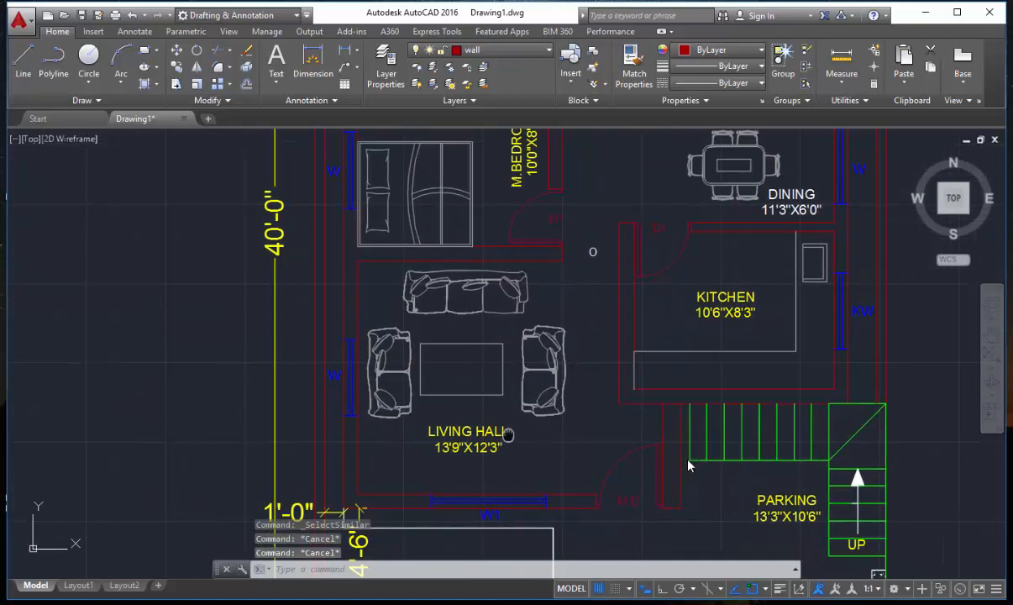
click(498, 454)
click(469, 423)
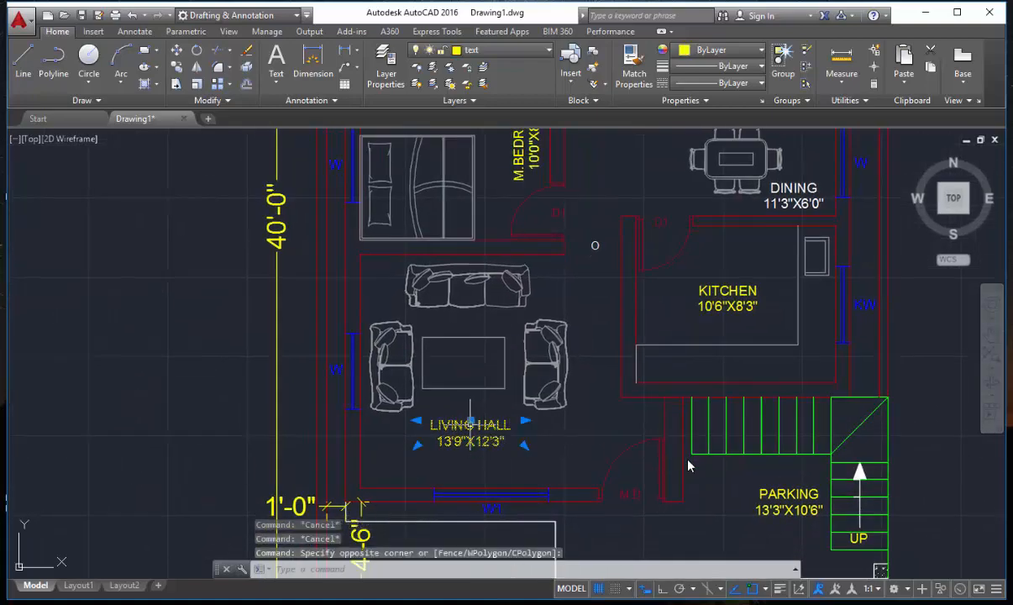
key(Escape)
scroll(357, 401, down, 4)
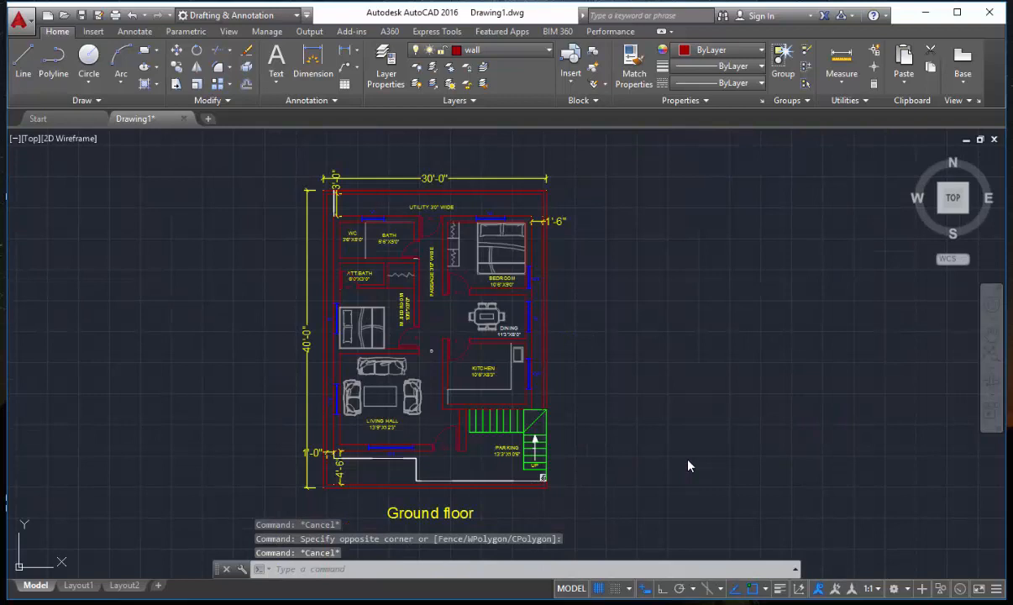
Step: Open Quick Select, move its dialog clear of the floor plan and apply the filter to the entire drawing
right_click(173, 298)
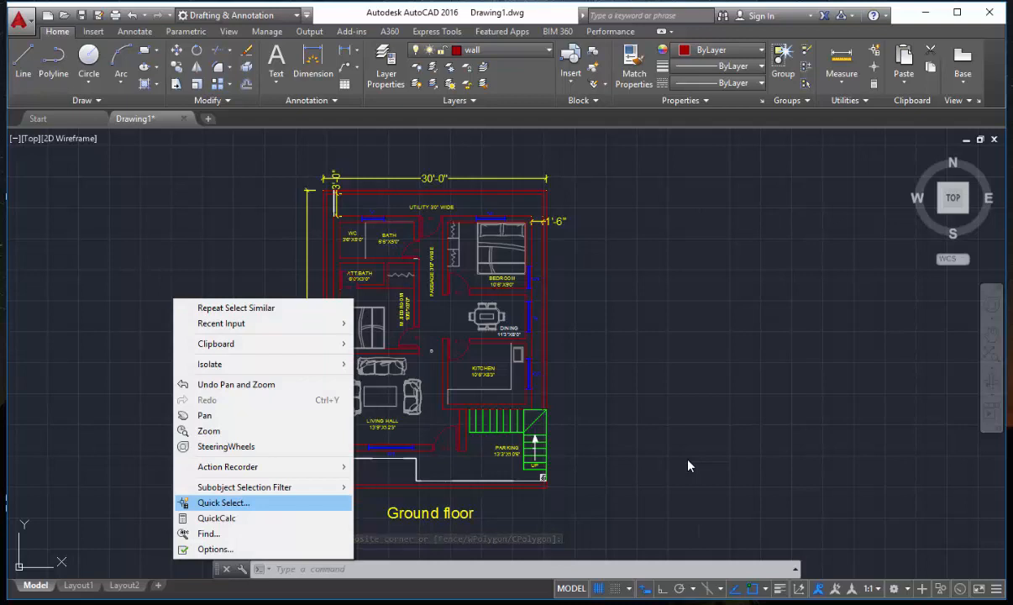
key(Return)
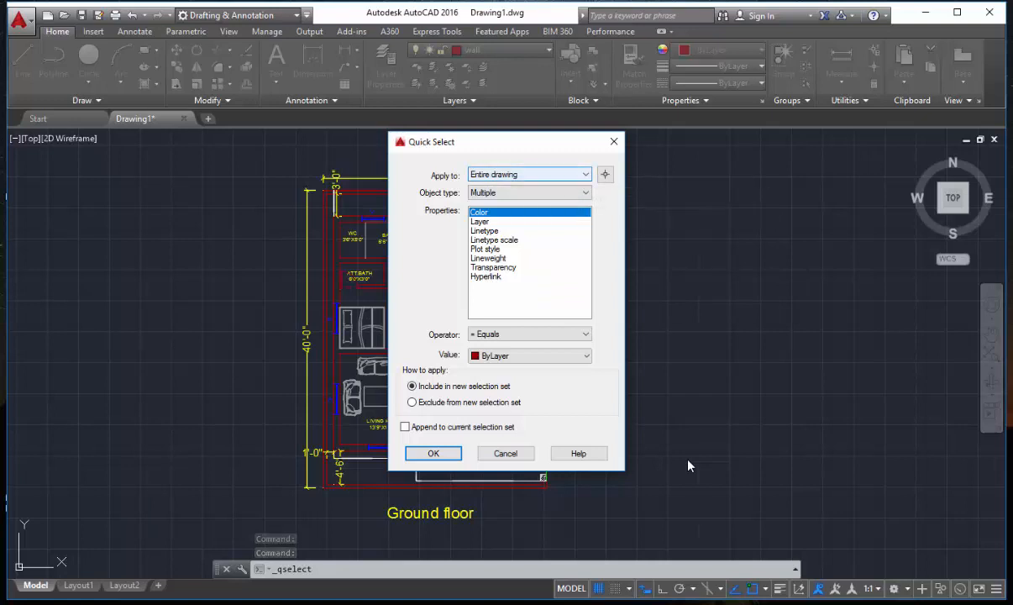
drag(525, 144, 670, 137)
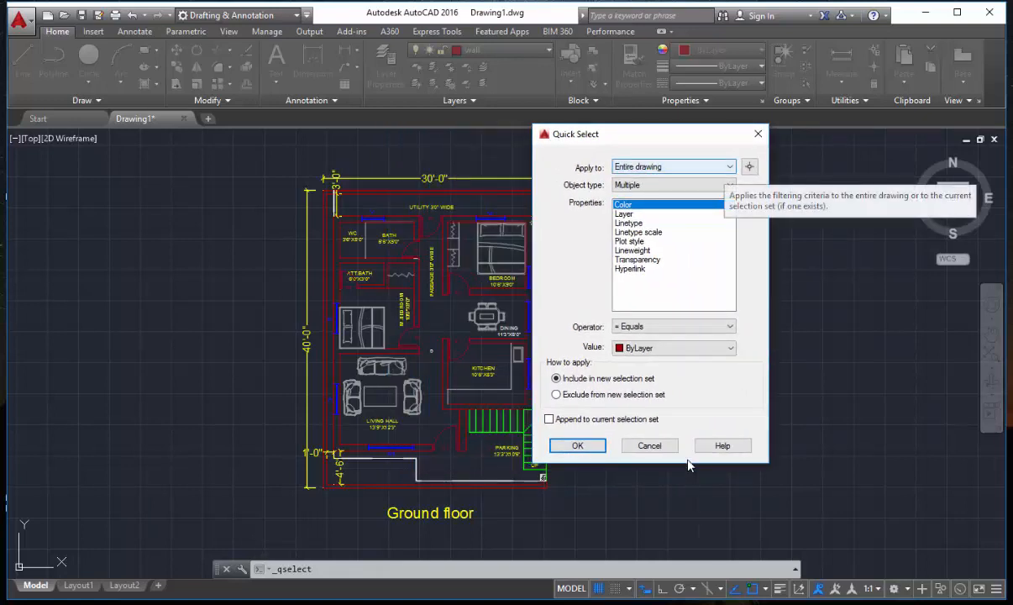
click(725, 167)
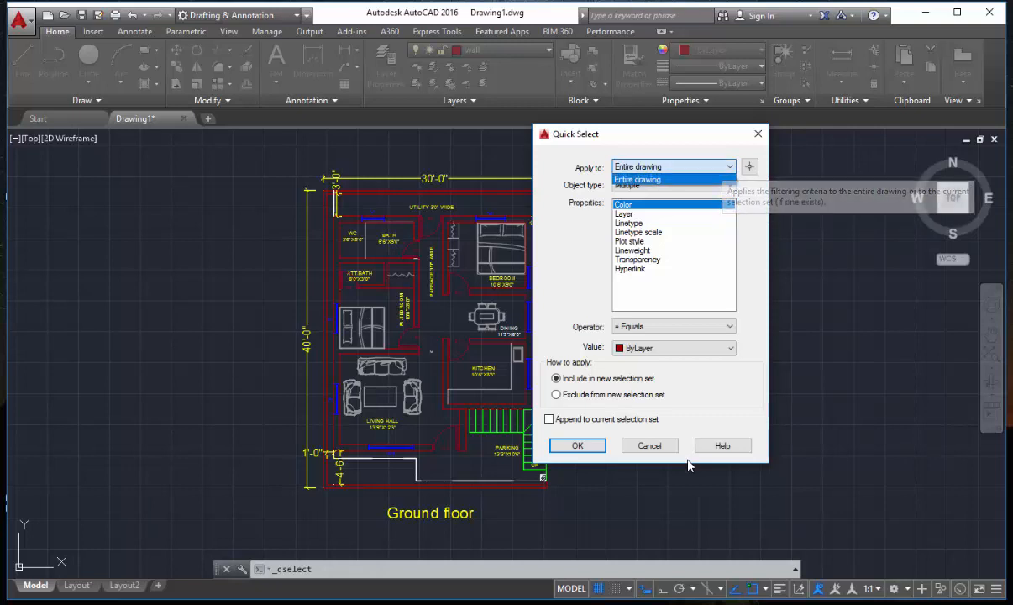
click(725, 182)
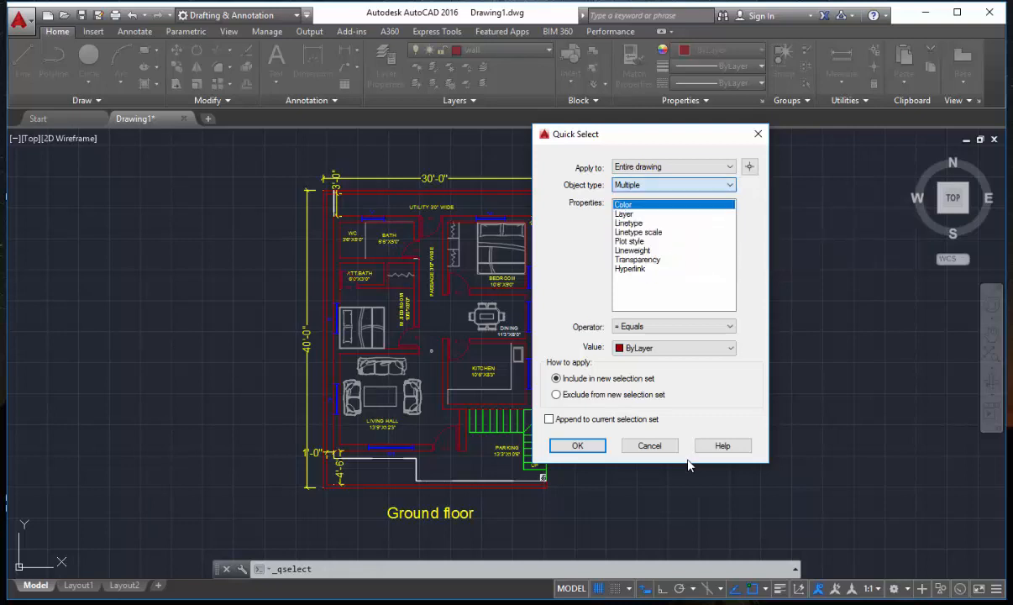
Step: Review the object types that Quick Select can filter by and keep Multiple
click(683, 184)
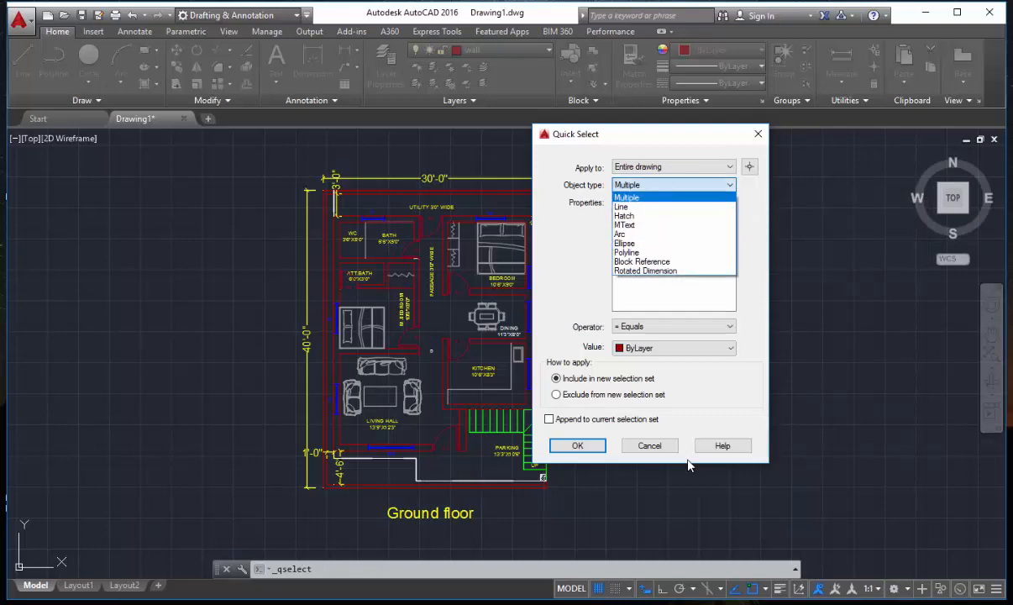
click(683, 185)
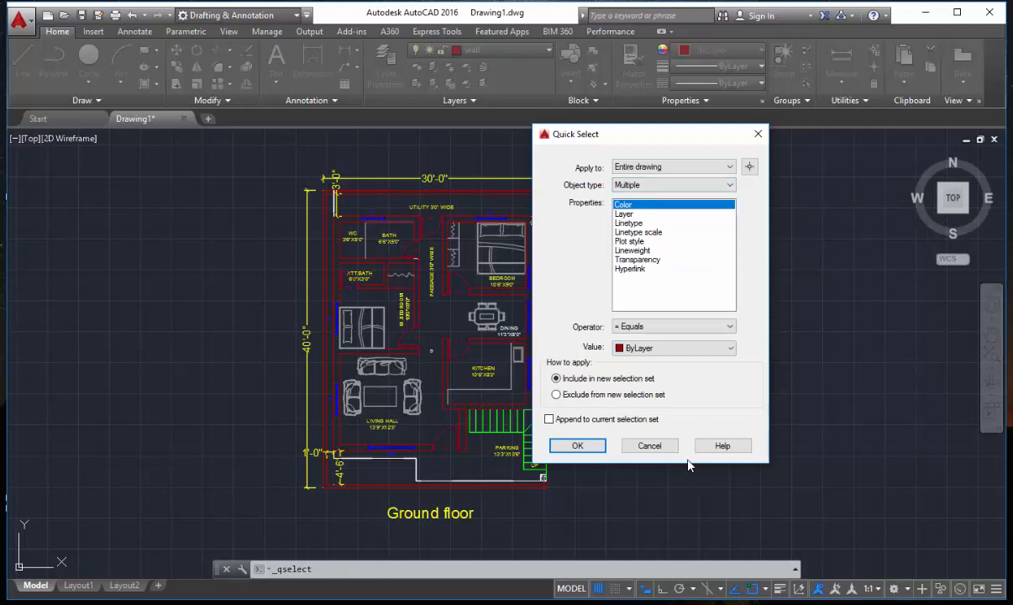
click(683, 185)
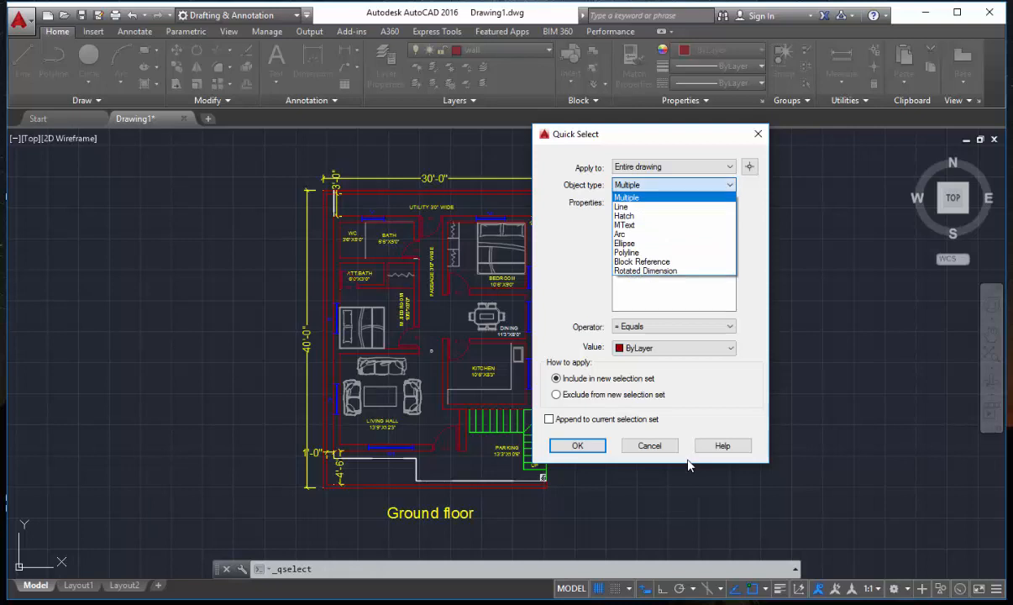
click(688, 461)
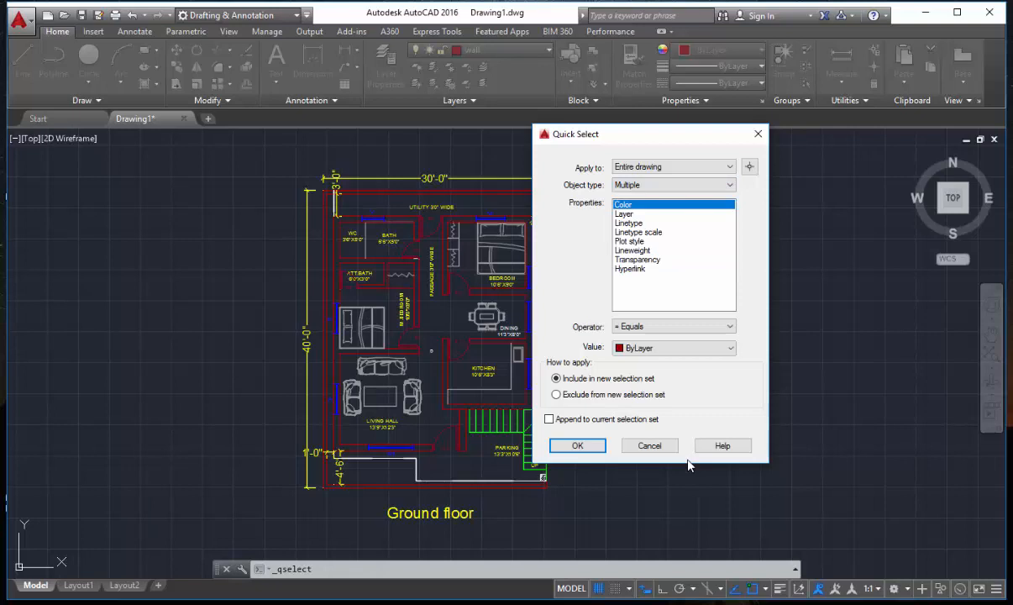
Step: Keep the object type filter on Multiple and choose Layer as the property to filter by
click(683, 185)
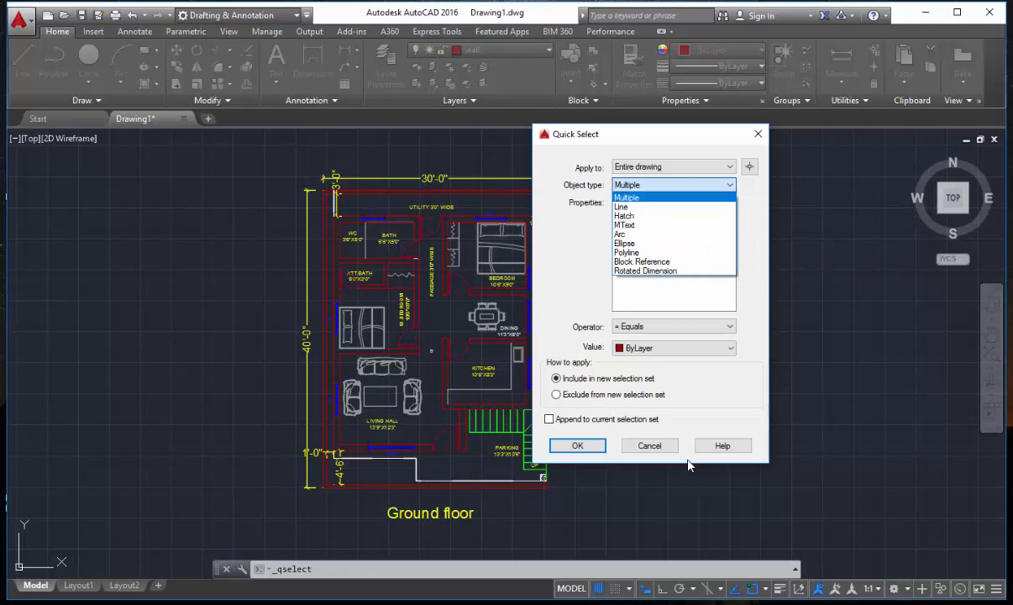
click(688, 460)
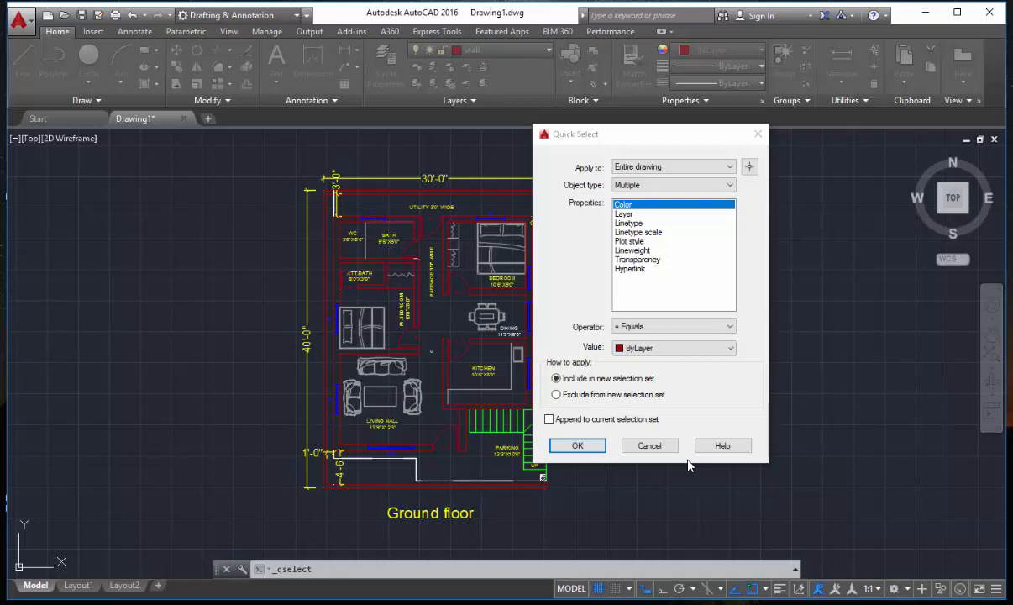
key(Down)
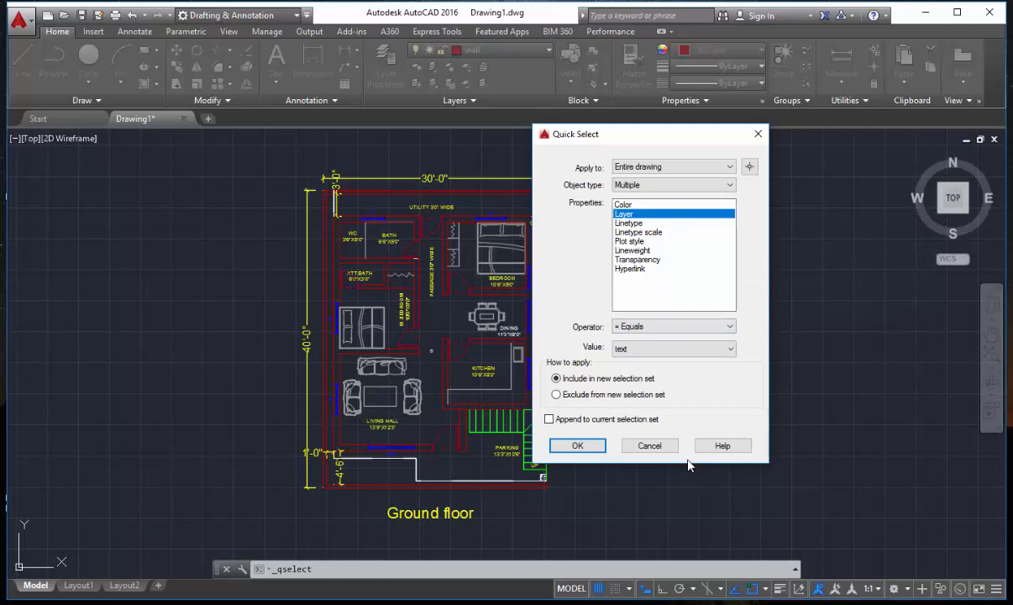
Step: Set the layer value to text and append all matching objects to the current selection set
click(720, 350)
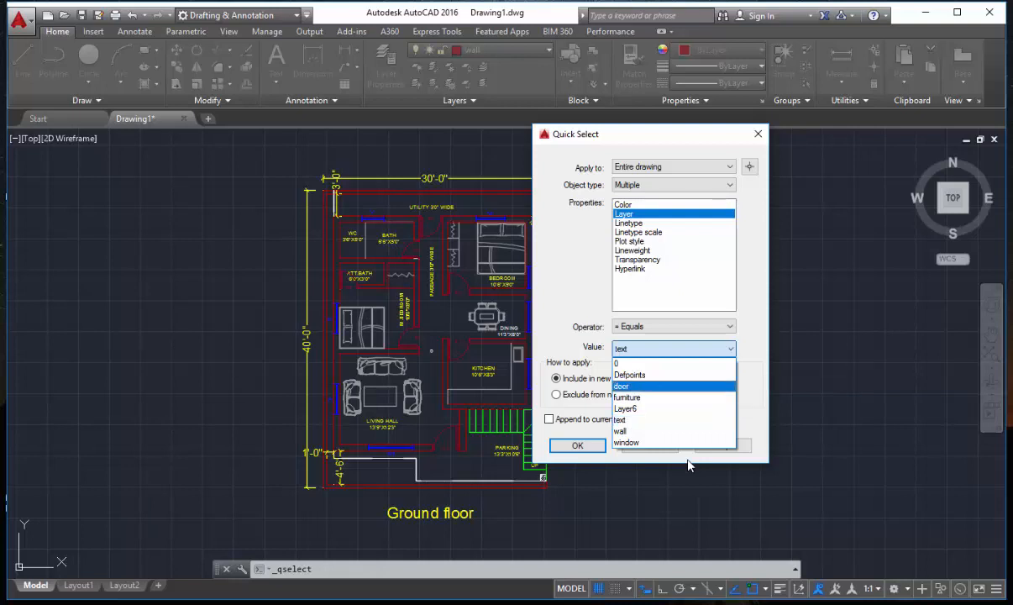
key(Down)
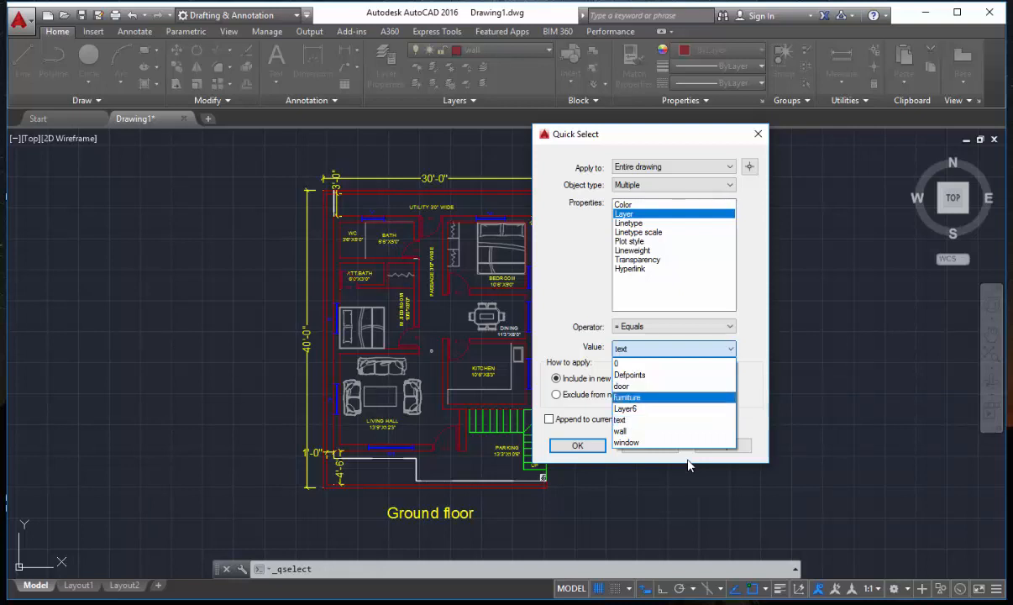
key(Down)
key(Down)
key(Down)
key(Down)
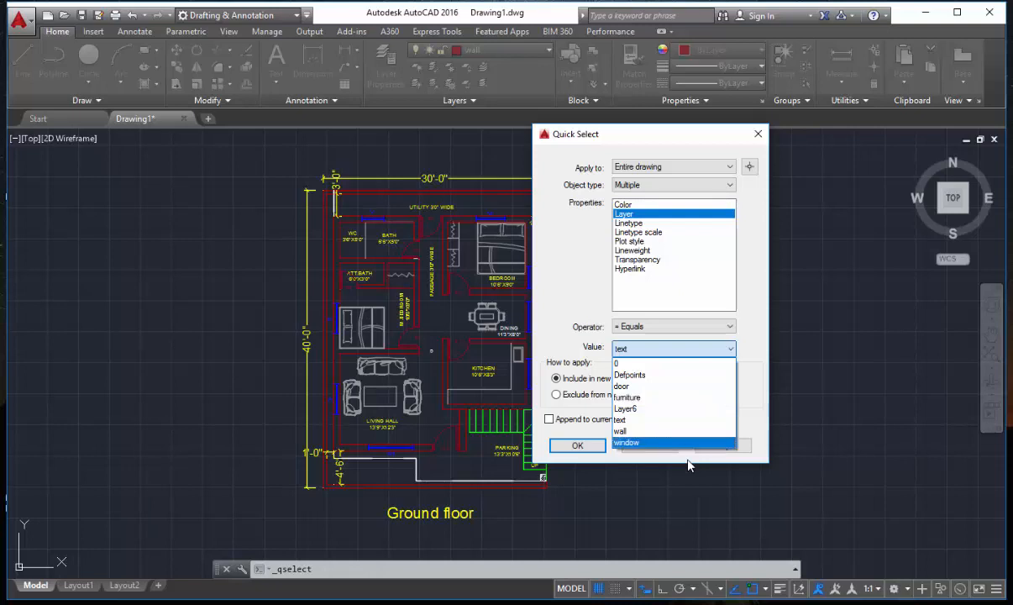
key(Up)
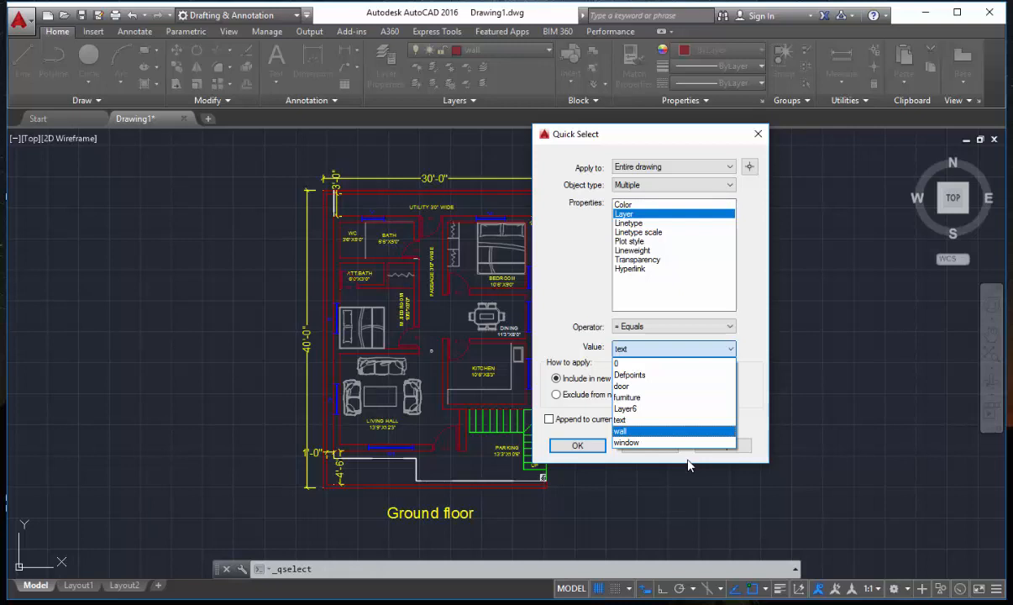
key(Up)
key(Return)
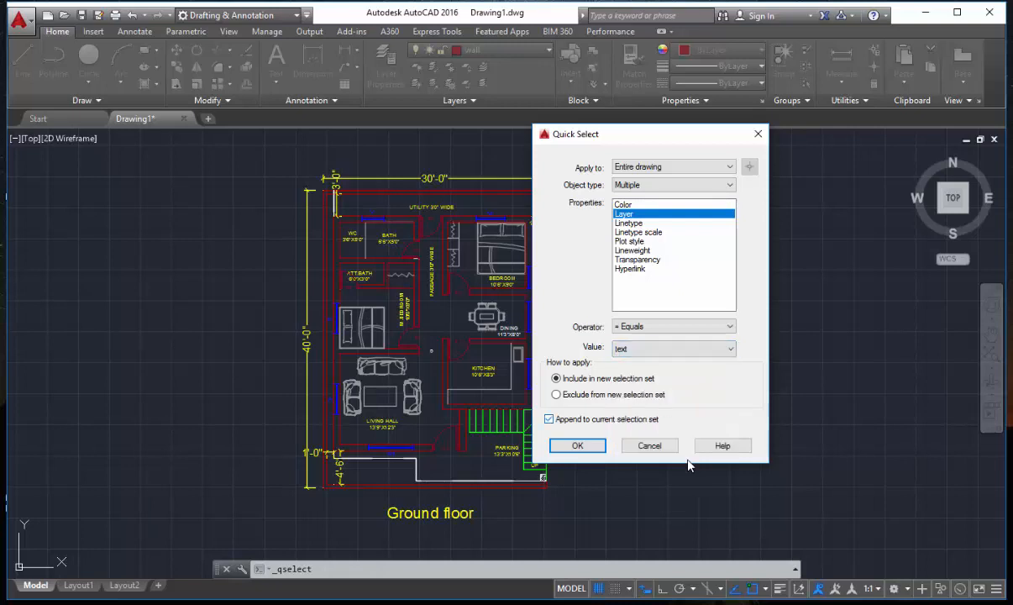
key(alt+a)
key(Return)
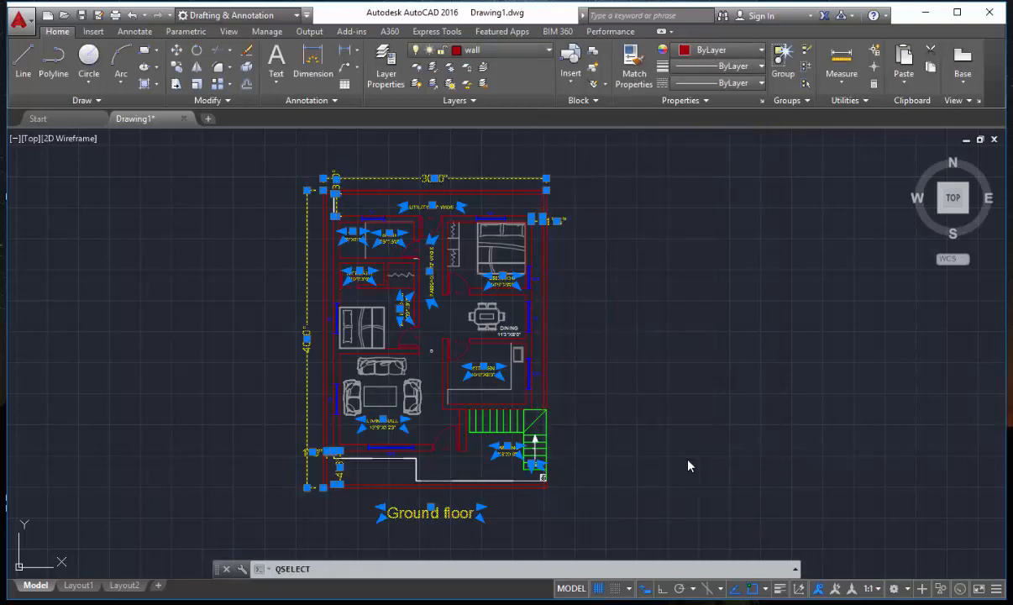
Step: Examine which labels and dimensions across the floor plan are included in the selection, and clear the selection
scroll(687, 466, up, 4)
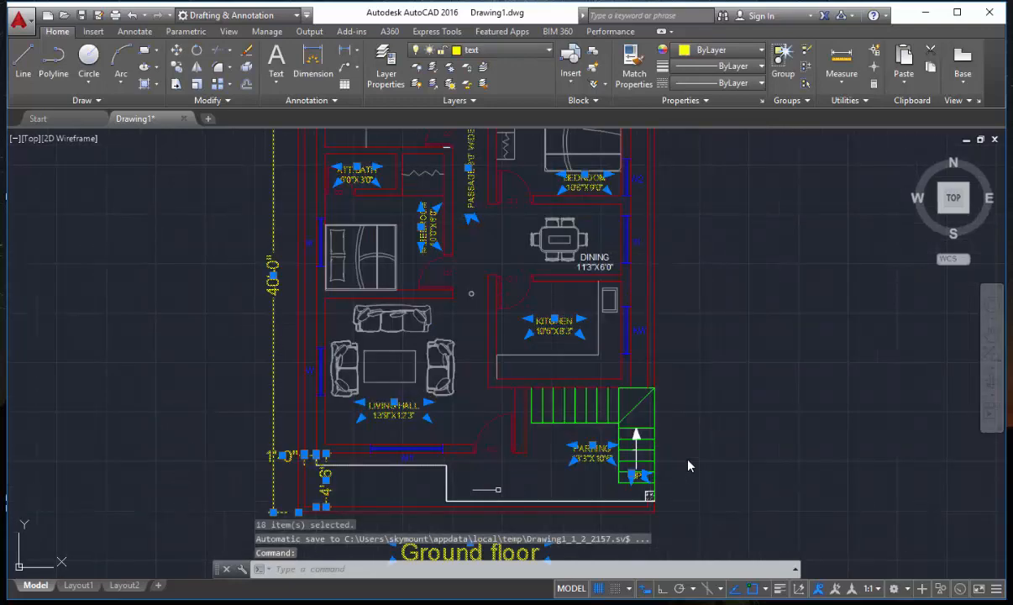
scroll(687, 466, down, 2)
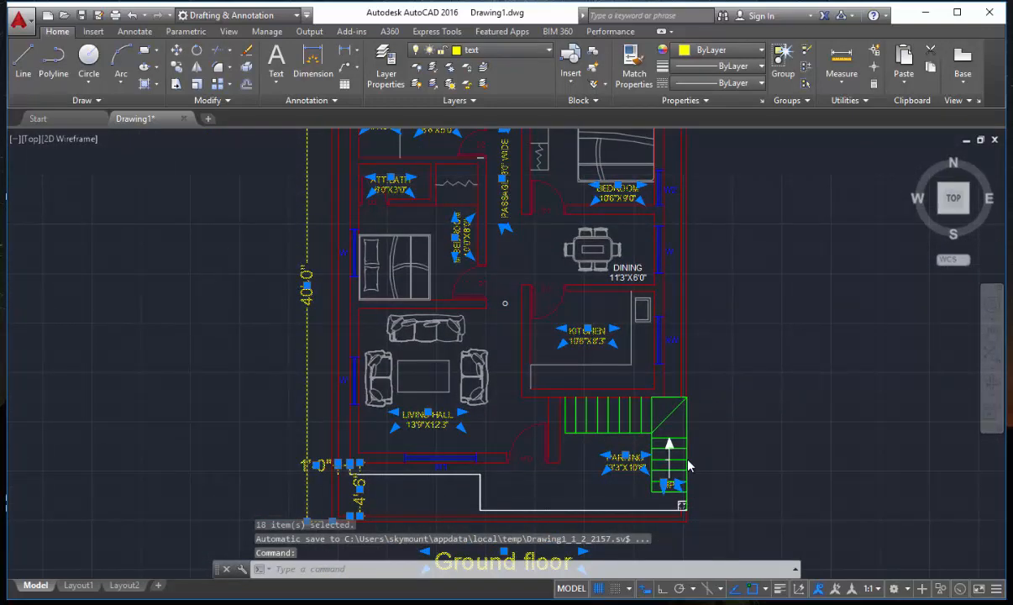
middle_drag(453, 168, 494, 404)
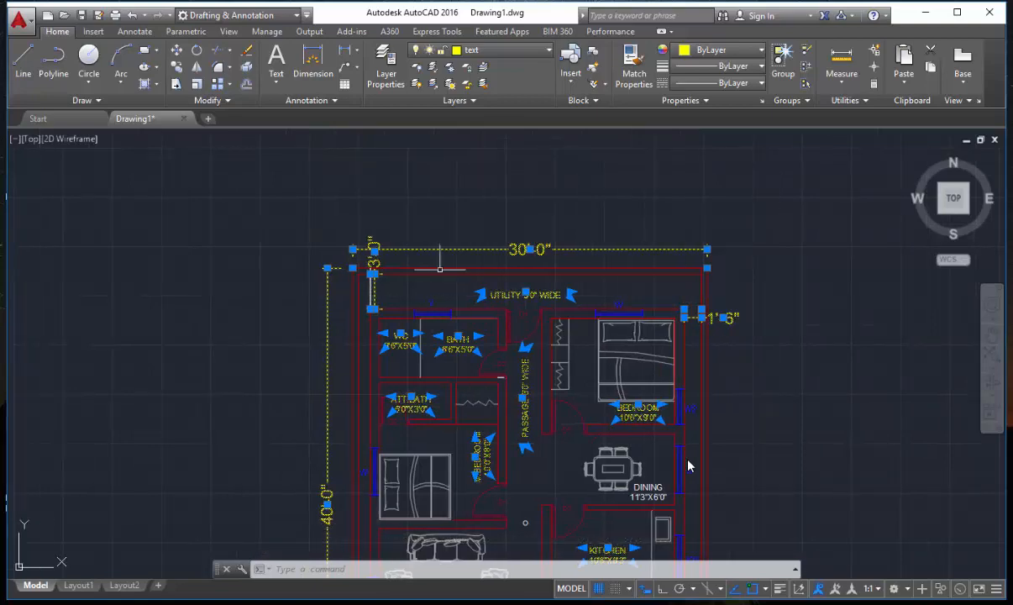
scroll(508, 304, down, 2)
middle_drag(508, 303, 484, 257)
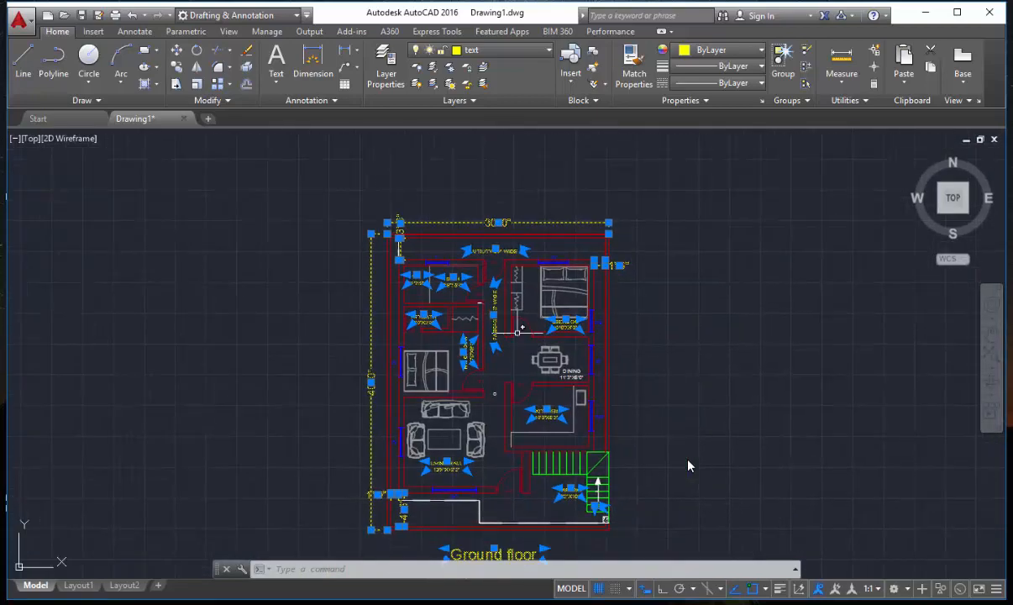
scroll(523, 380, up, 2)
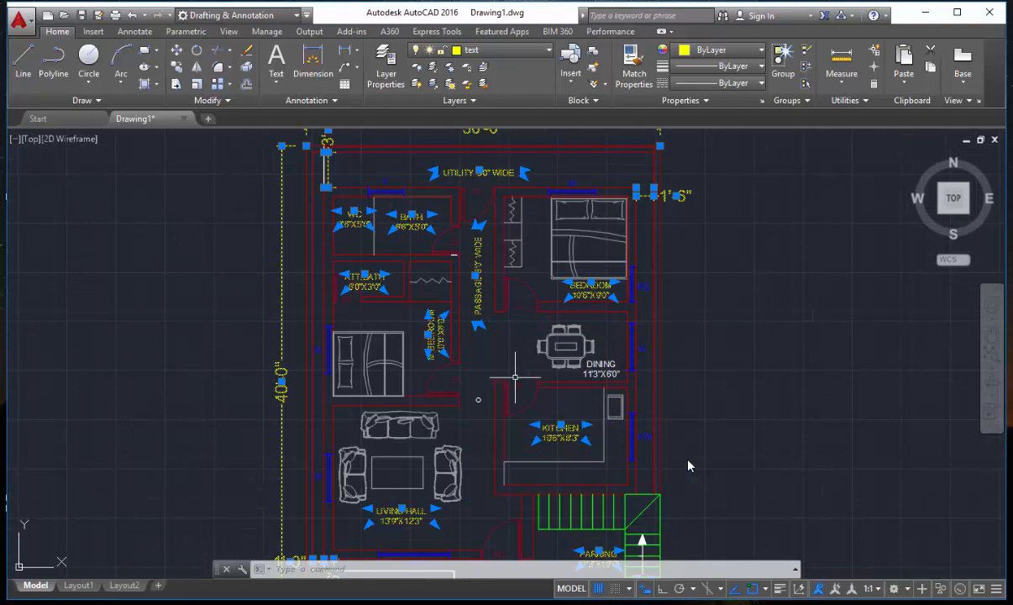
scroll(530, 383, down, 2)
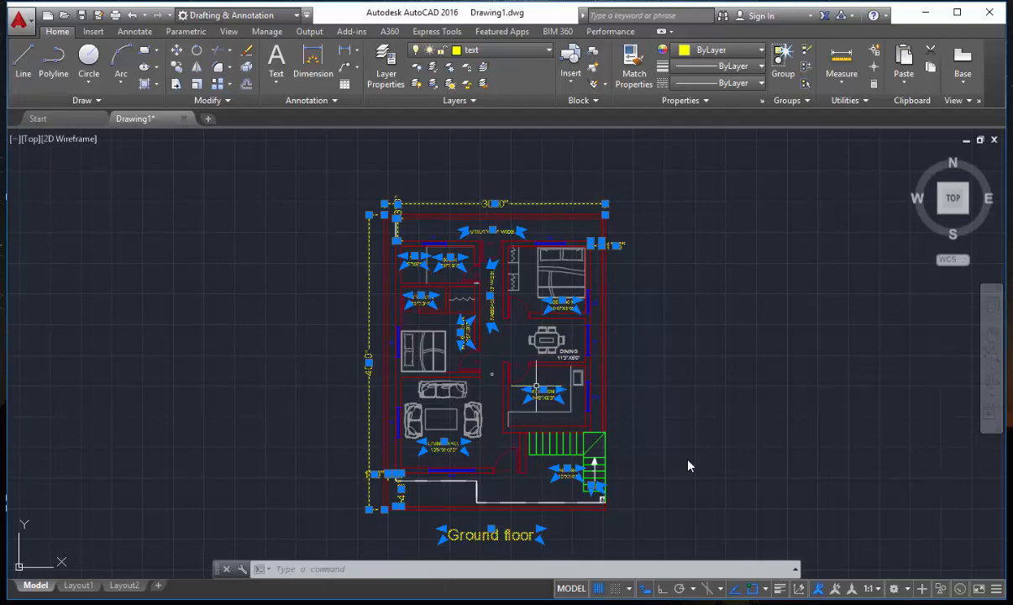
key(Escape)
Step: Examine the main door area and the white stepped line in front of the living hall and parking
middle_drag(529, 400, 538, 372)
scroll(497, 463, up, 2)
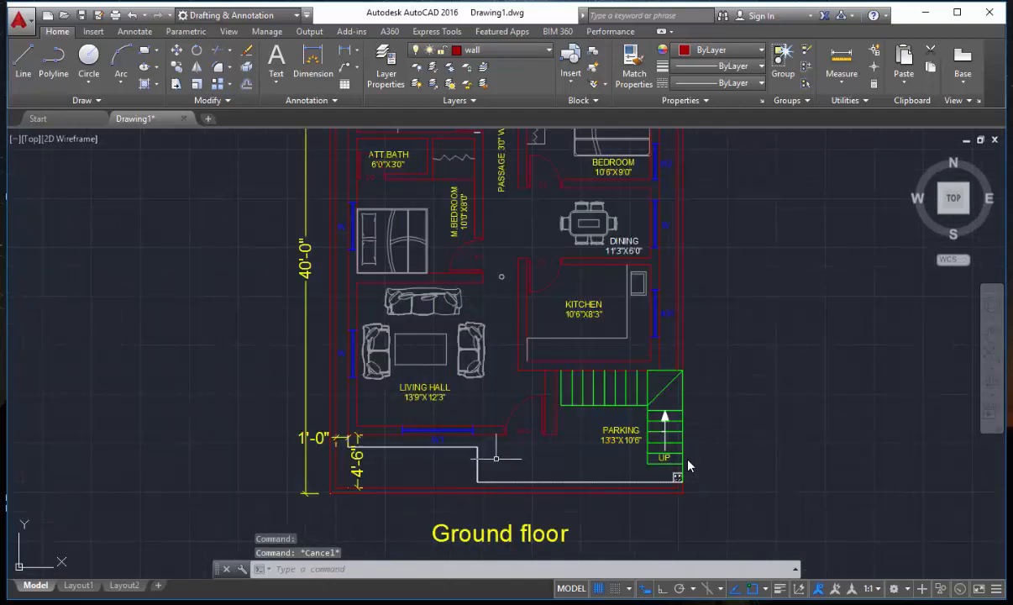
middle_drag(504, 446, 518, 435)
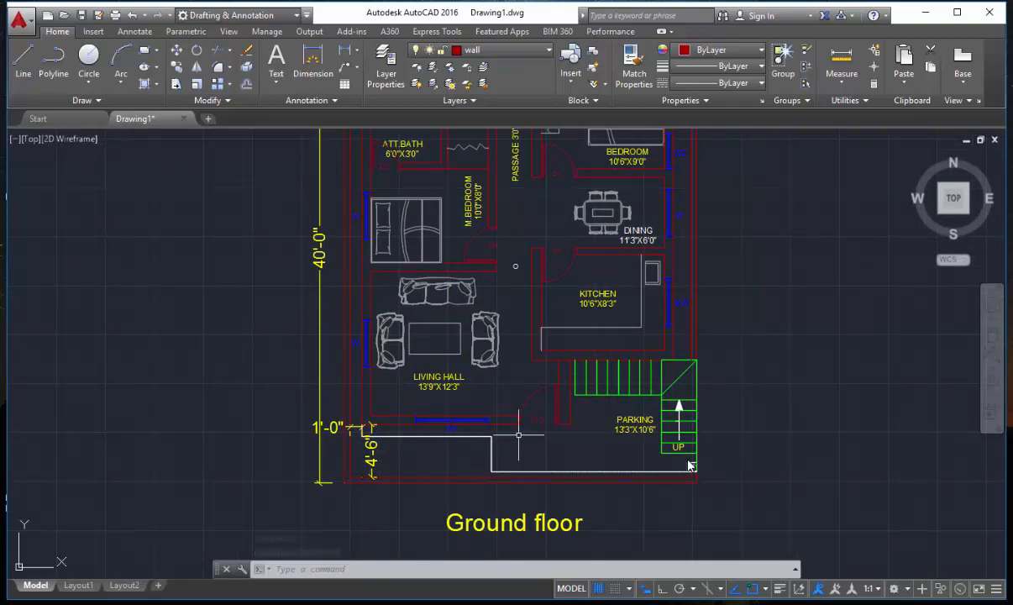
mouse_move(536, 445)
middle_down()
mouse_move(542, 427)
mouse_move(535, 445)
middle_up()
scroll(541, 427, up, 2)
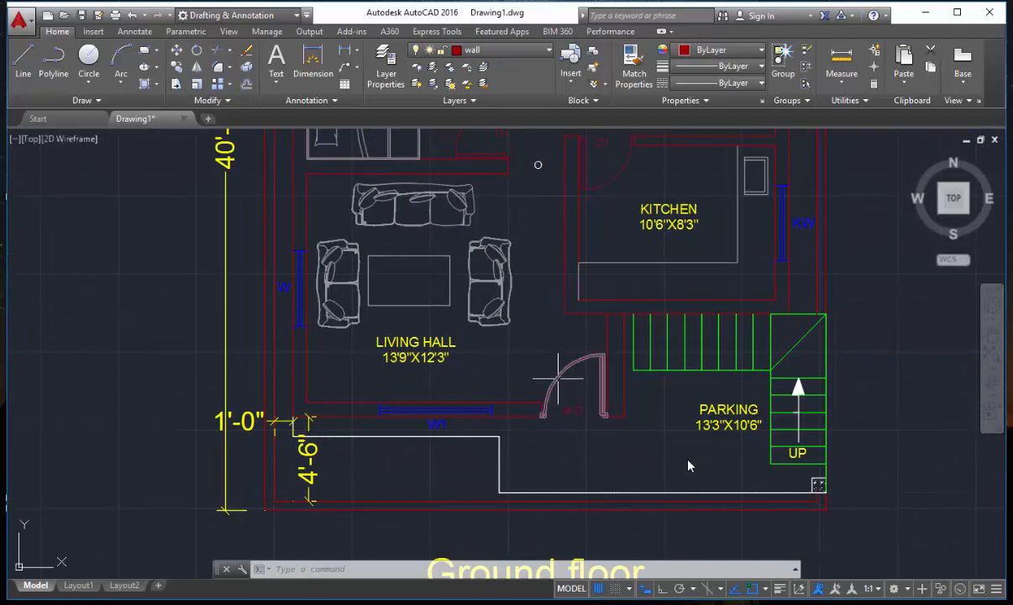
scroll(687, 464, down, 3)
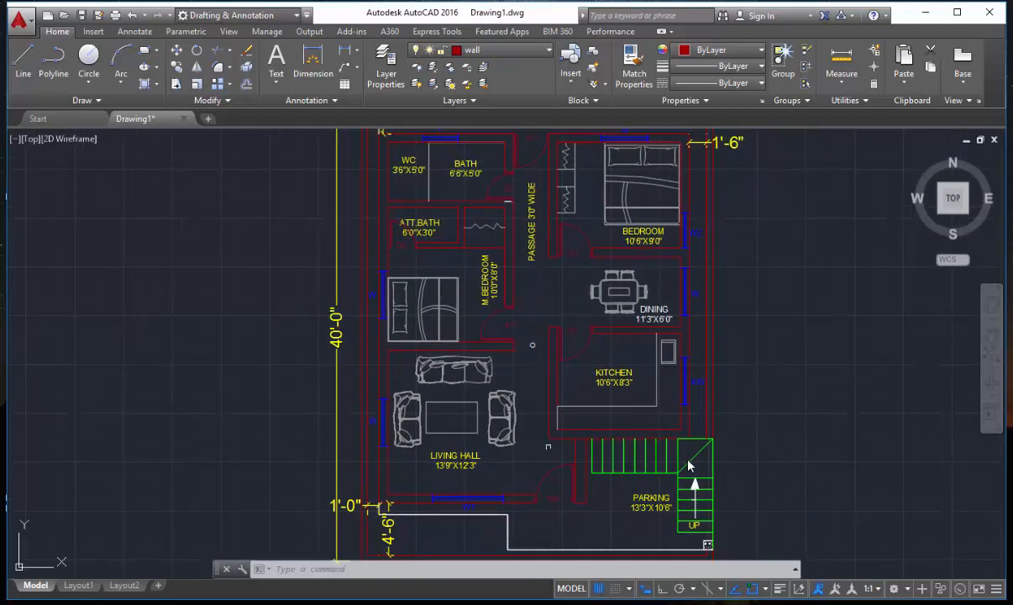
scroll(525, 435, up, 4)
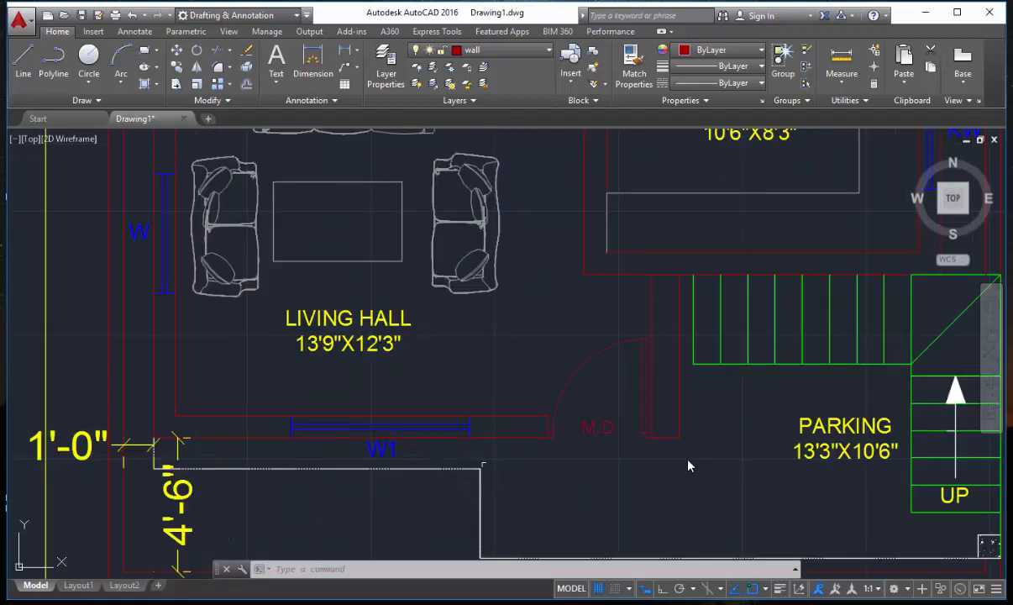
scroll(504, 378, down, 3)
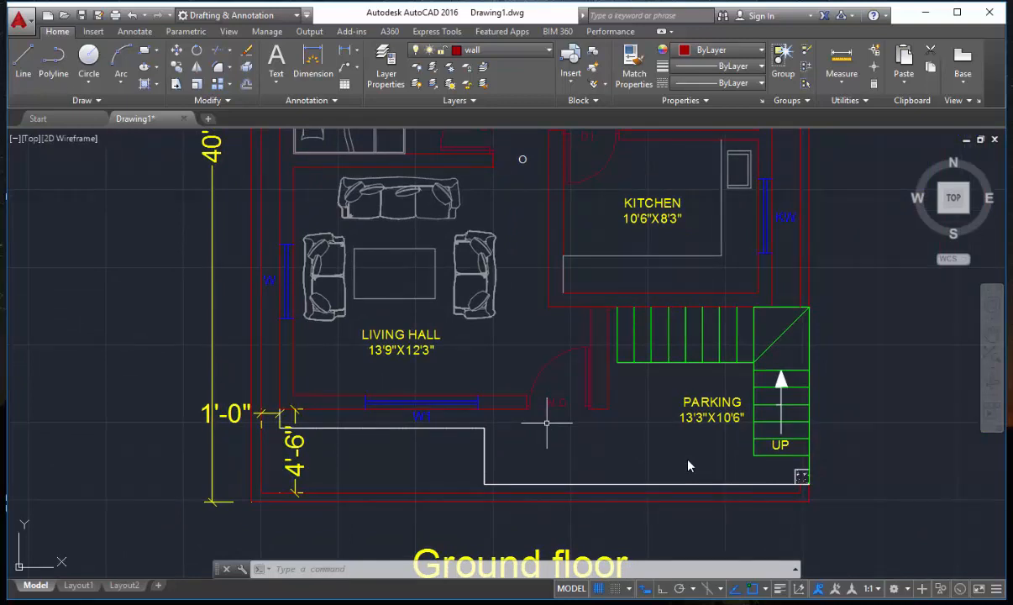
scroll(530, 454, up, 2)
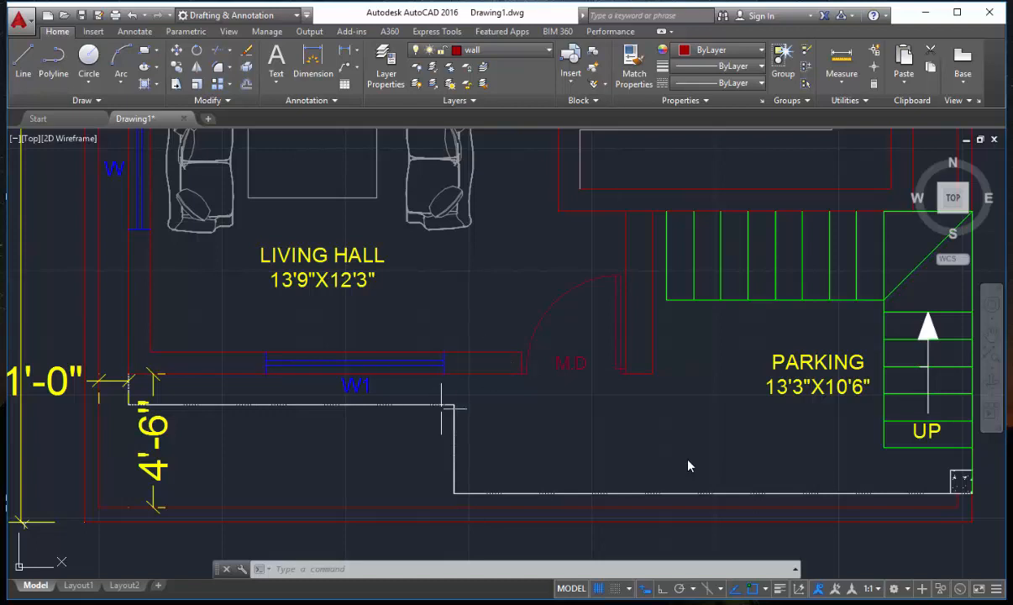
Step: Use Match Properties to copy the living hall's outer front wall line properties onto the white stepped lines in front of it and the parking
key(Escape)
key(Escape)
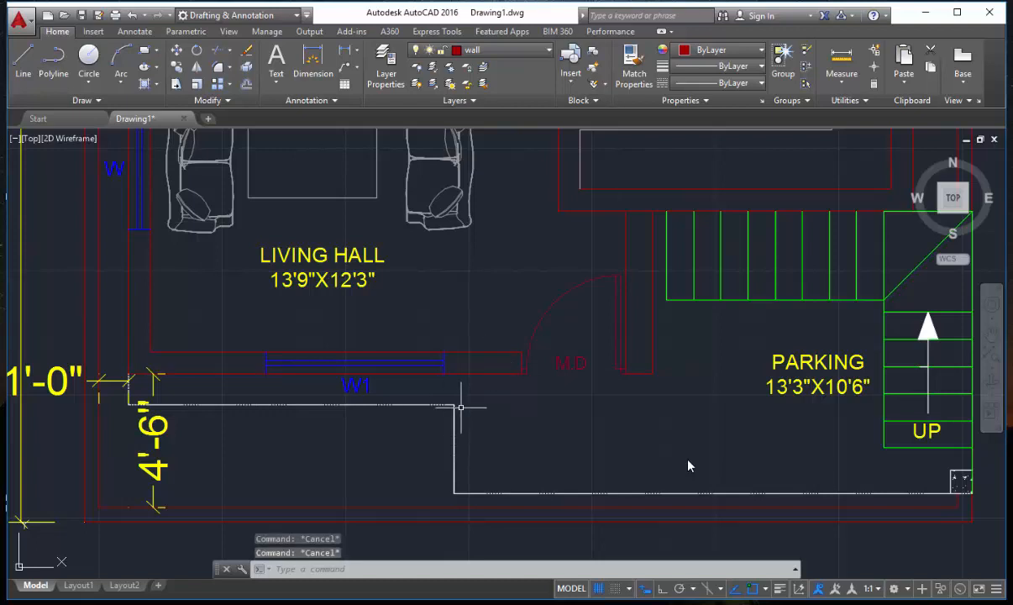
text(ma)
key(Return)
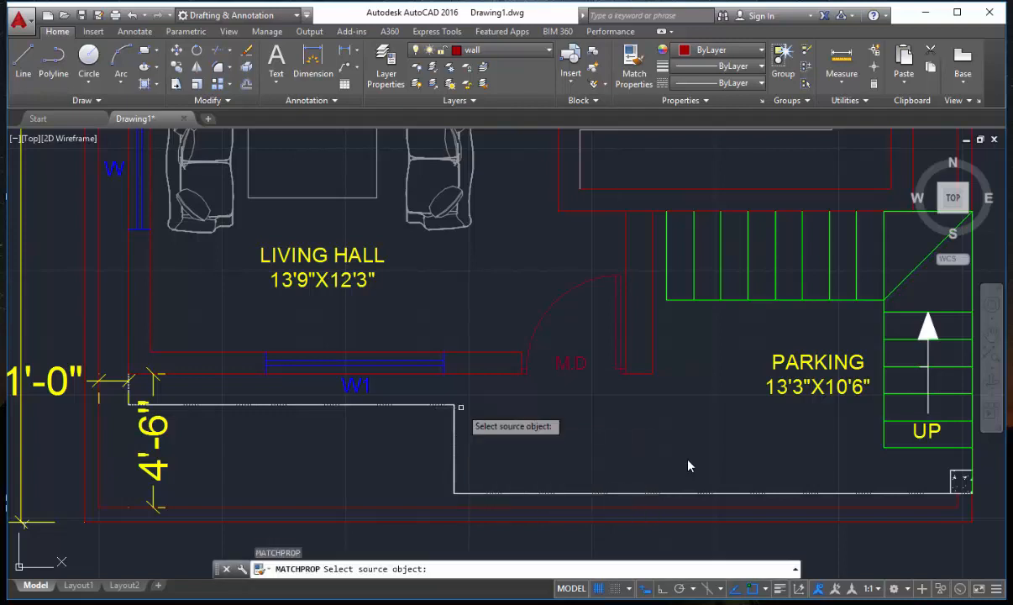
middle_drag(493, 410, 497, 402)
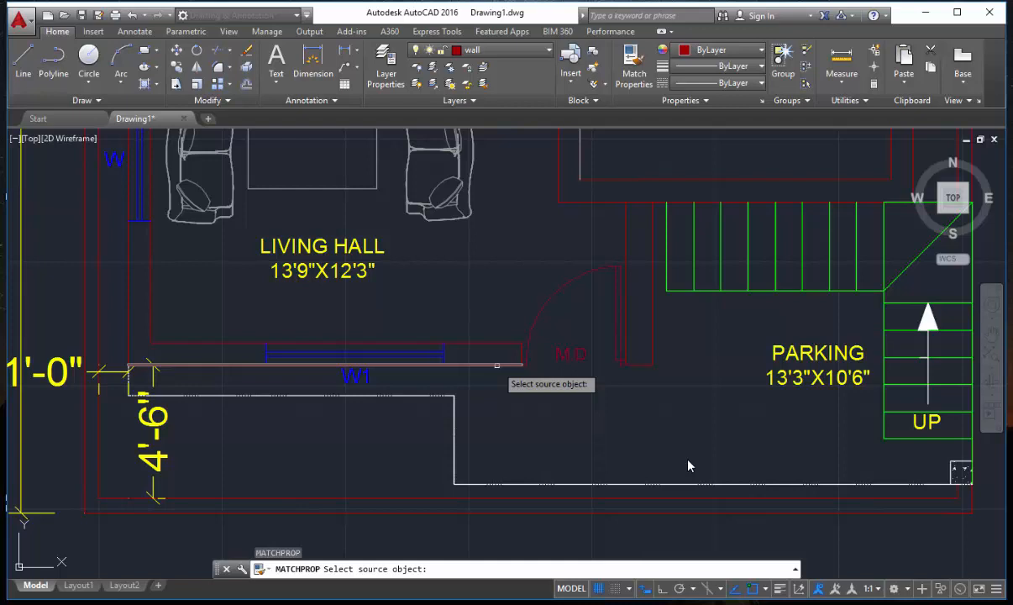
click(496, 365)
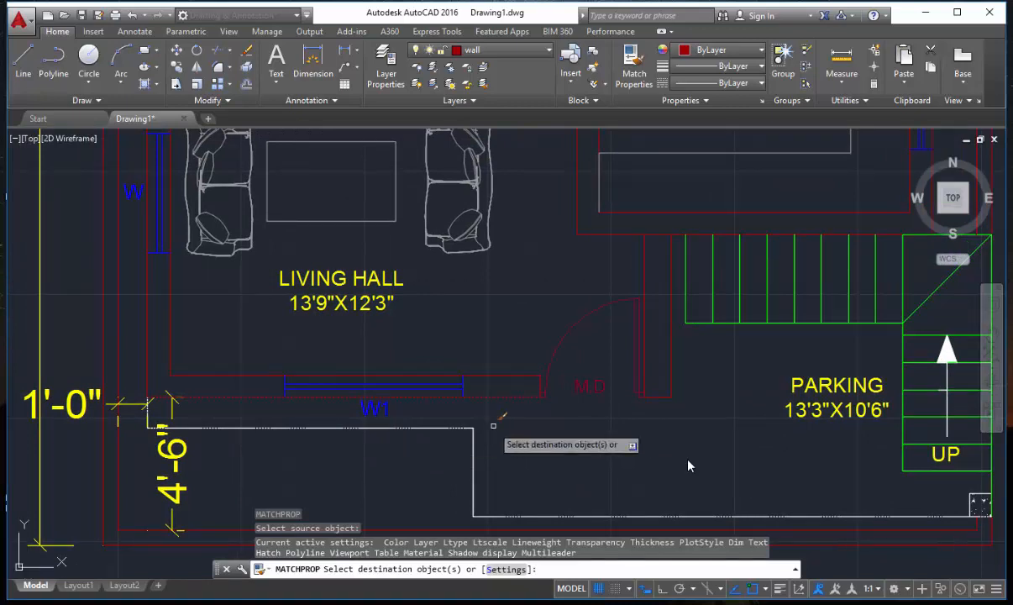
click(454, 426)
click(473, 445)
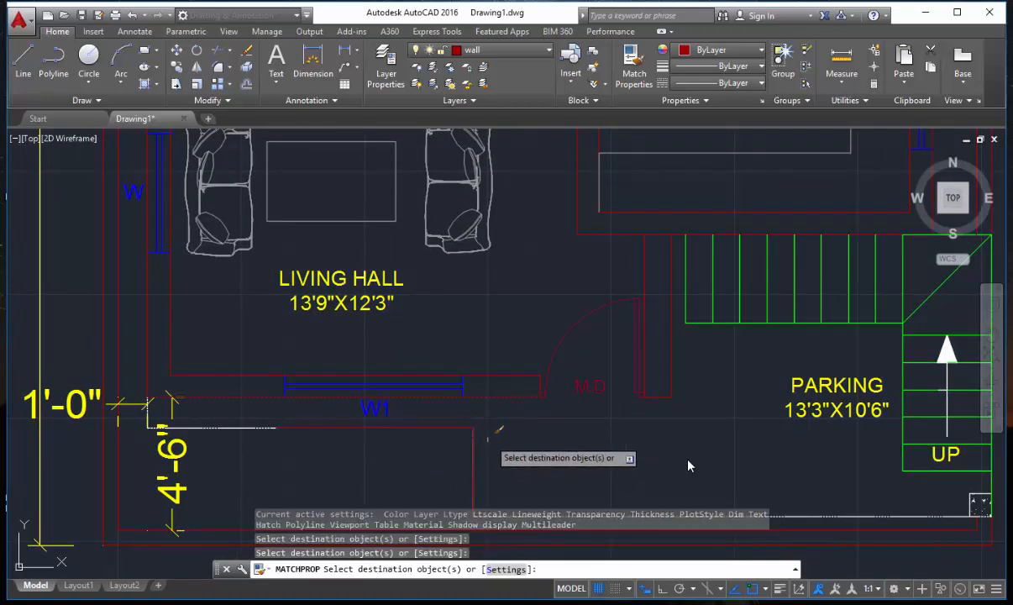
scroll(529, 436, down, 2)
click(349, 429)
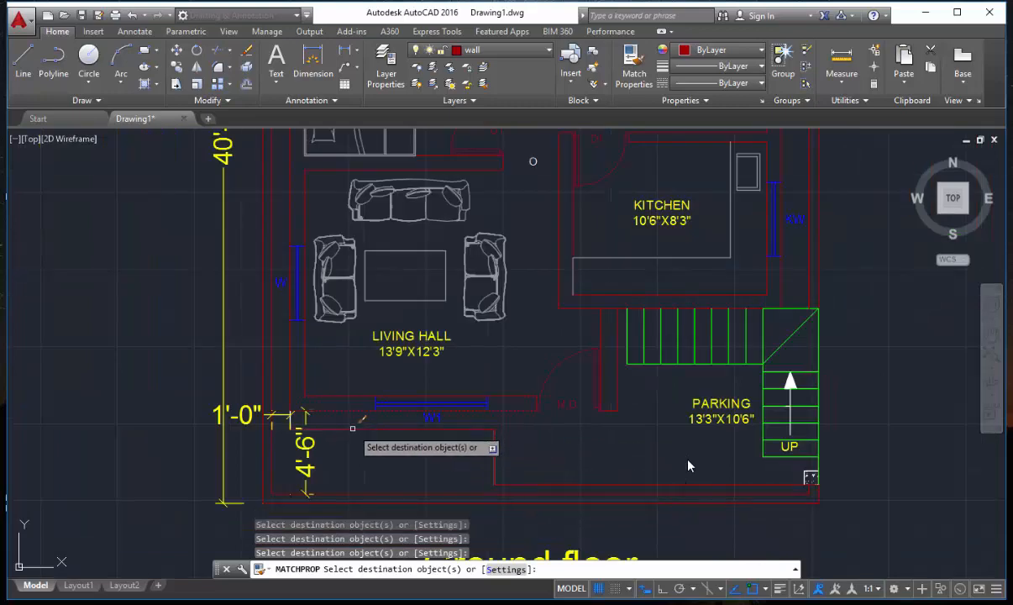
key(Escape)
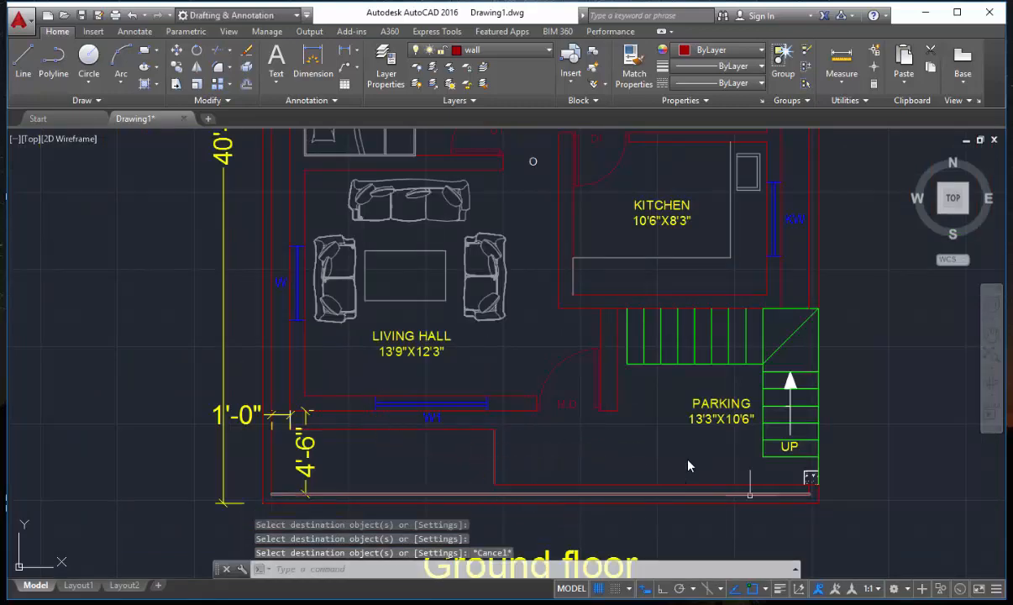
scroll(538, 444, down, 2)
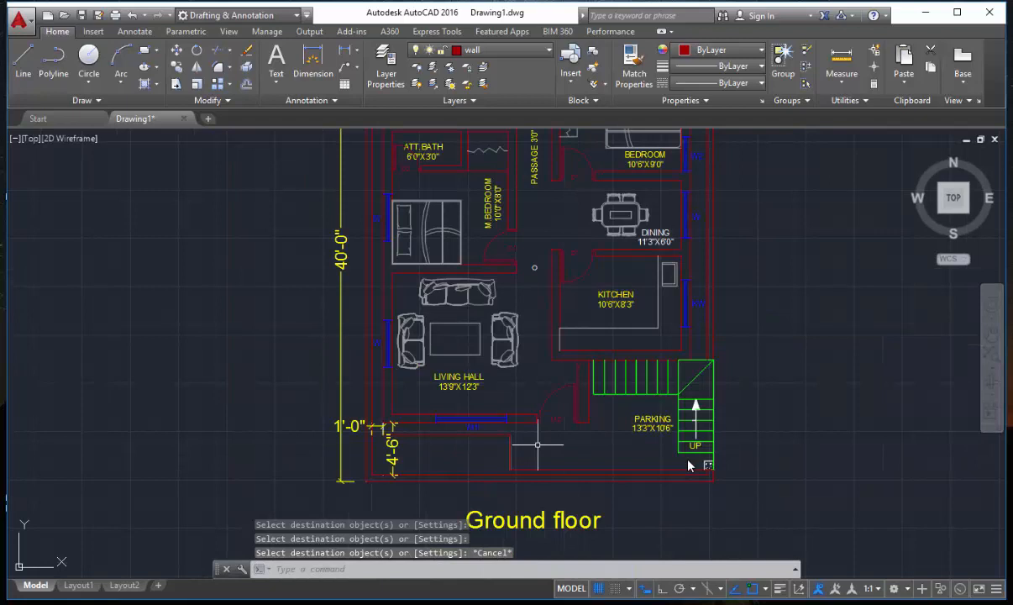
scroll(538, 444, down, 2)
middle_drag(558, 394, 555, 430)
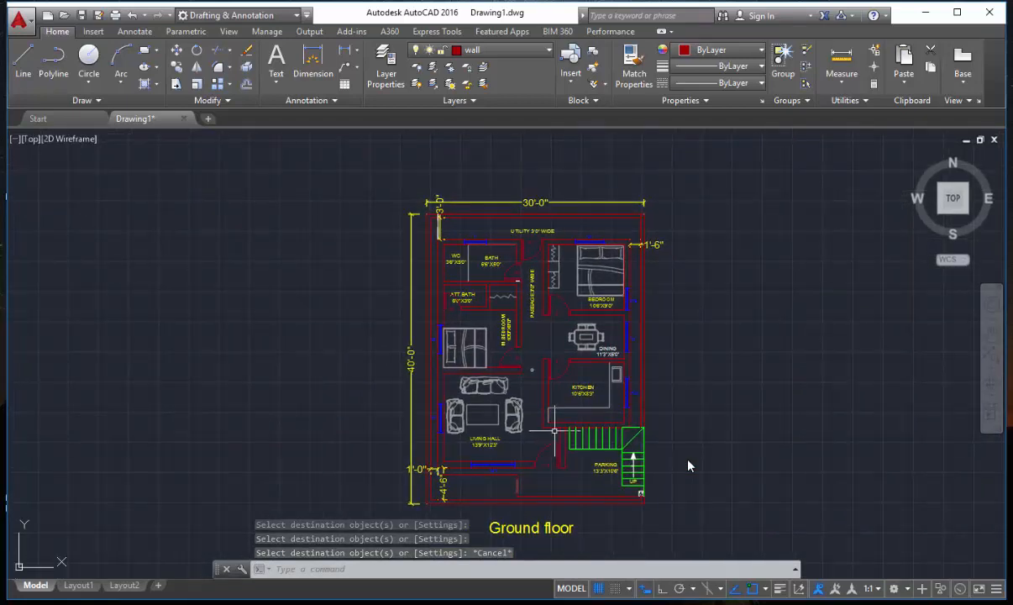